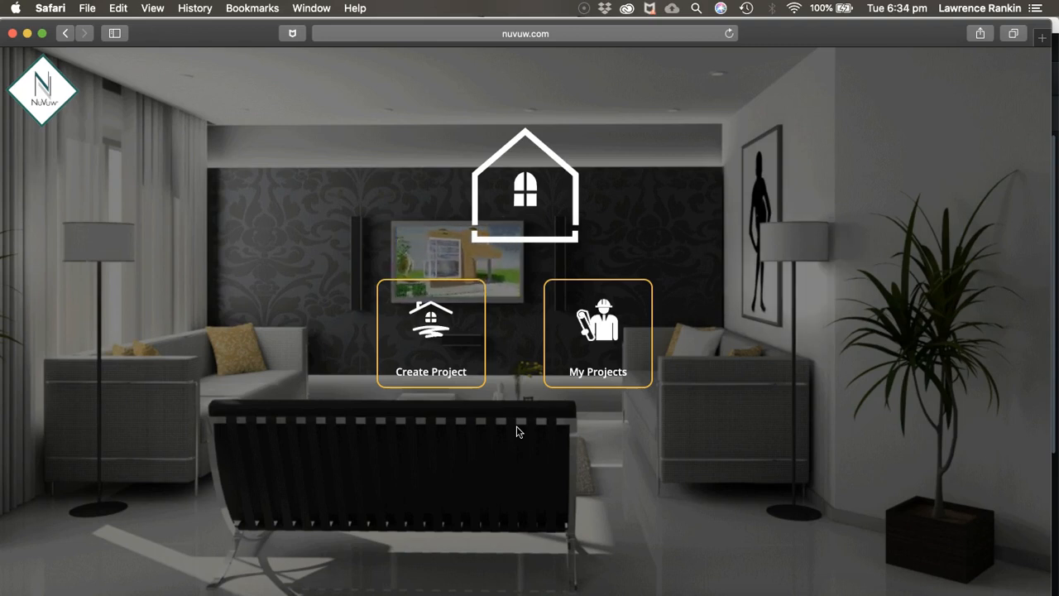
# Create a new project and place a 5 m by 5 m room on the plan, keeping the Kitchen room type
pyautogui.click(432, 339)
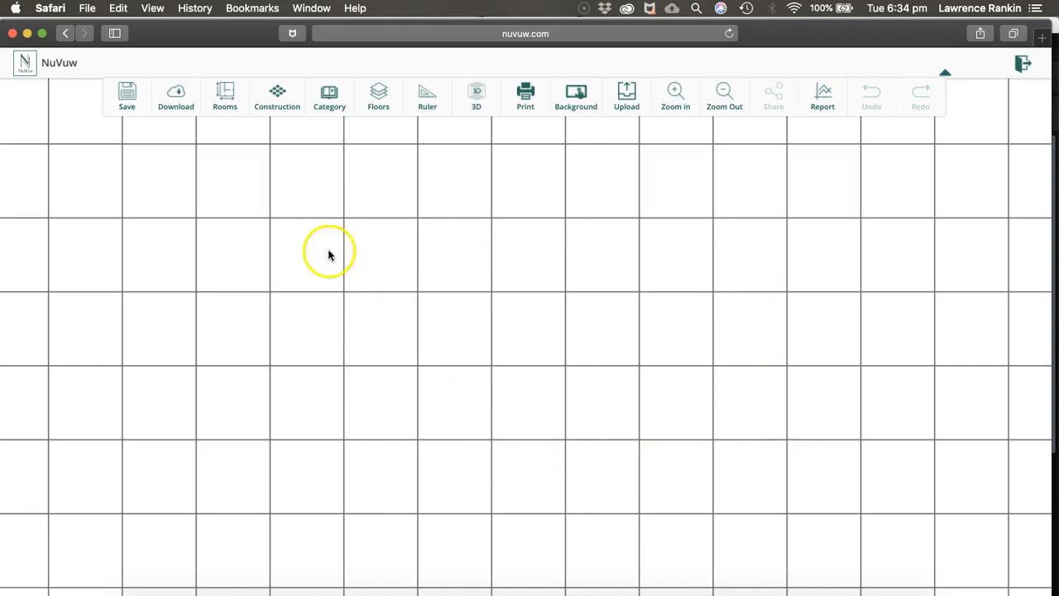
pyautogui.click(225, 99)
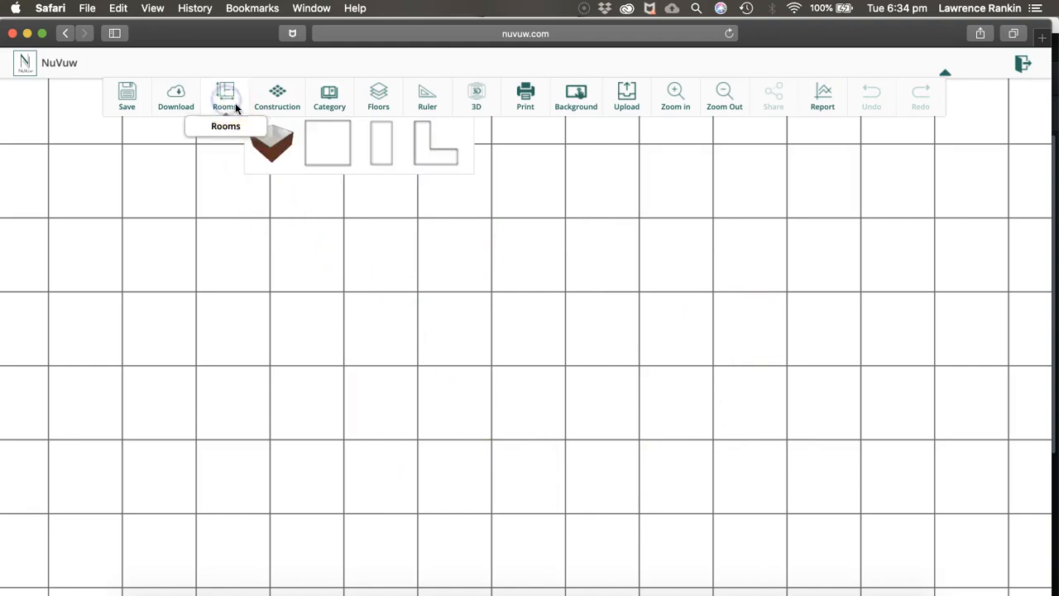
pyautogui.moveTo(267, 141); pyautogui.dragTo(233, 192)
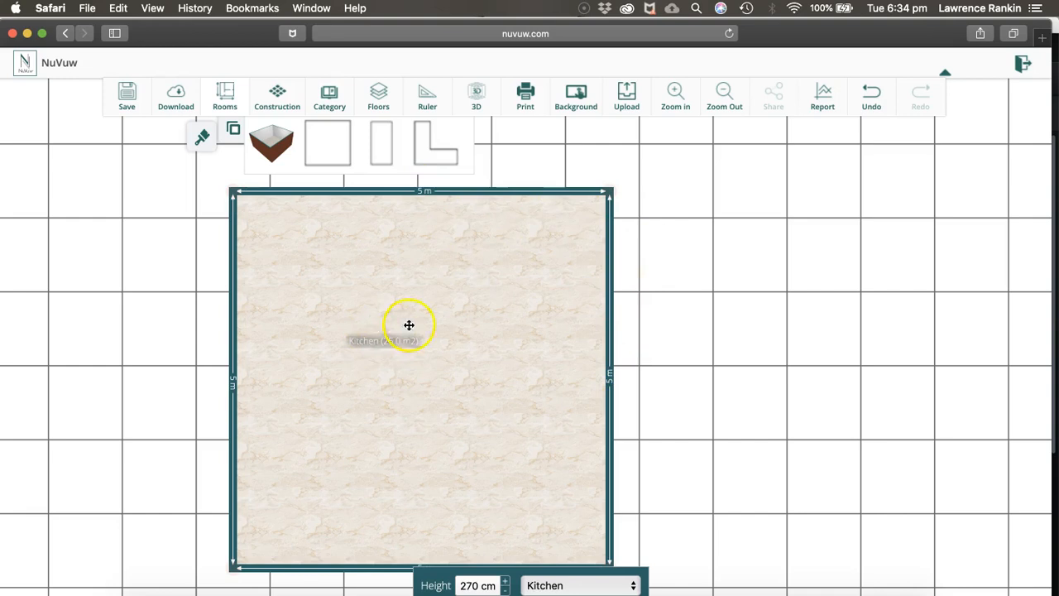
pyautogui.click(563, 585)
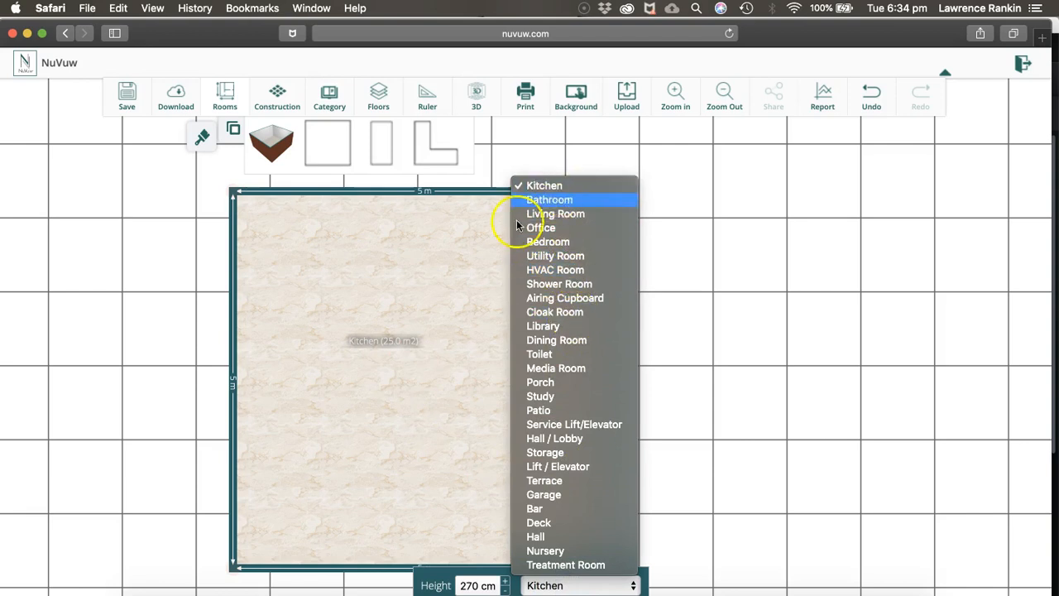
pyautogui.click(466, 291)
# Shrink the kitchen to about 3.55 m wide by 3.49 m deep by moving its walls inward
pyautogui.moveTo(472, 192); pyautogui.dragTo(464, 304)
pyautogui.moveTo(608, 398); pyautogui.dragTo(501, 400)
pyautogui.click(465, 423)
pyautogui.moveTo(446, 440); pyautogui.dragTo(427, 373)
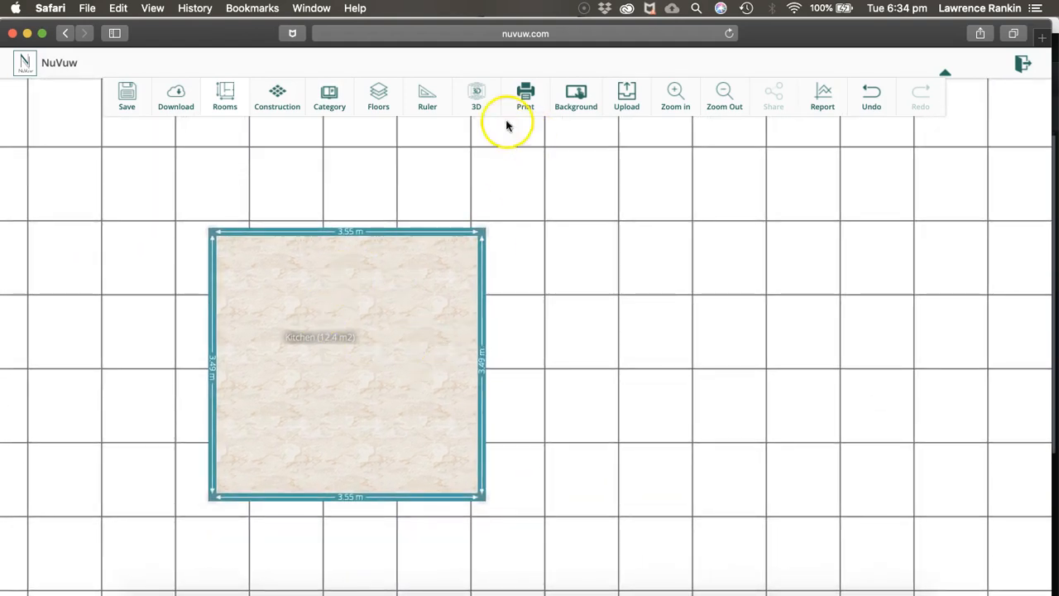
# Examine the kitchen in the 3D view and return to the 2D plan
pyautogui.click(477, 95)
pyautogui.moveTo(436, 396); pyautogui.dragTo(428, 416)
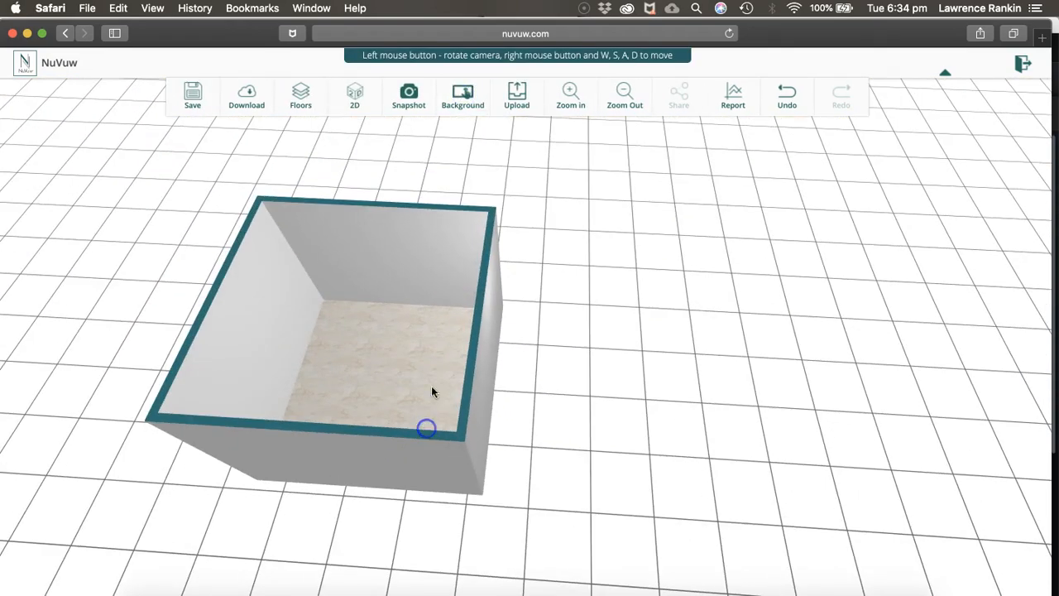
pyautogui.click(361, 99)
pyautogui.click(427, 310)
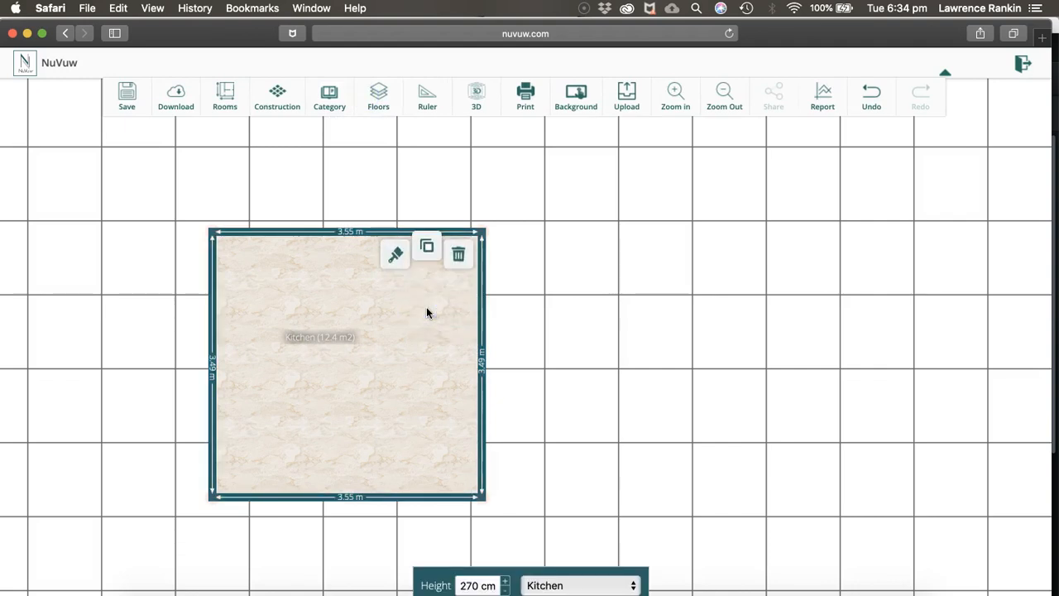
pyautogui.click(539, 277)
pyautogui.click(225, 95)
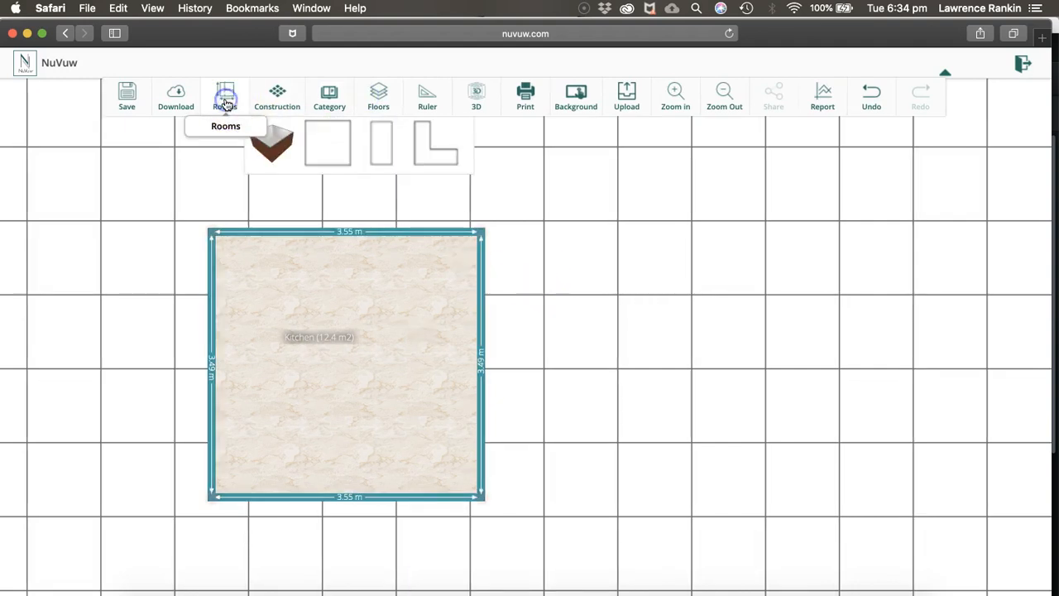
pyautogui.moveTo(278, 146); pyautogui.dragTo(517, 198)
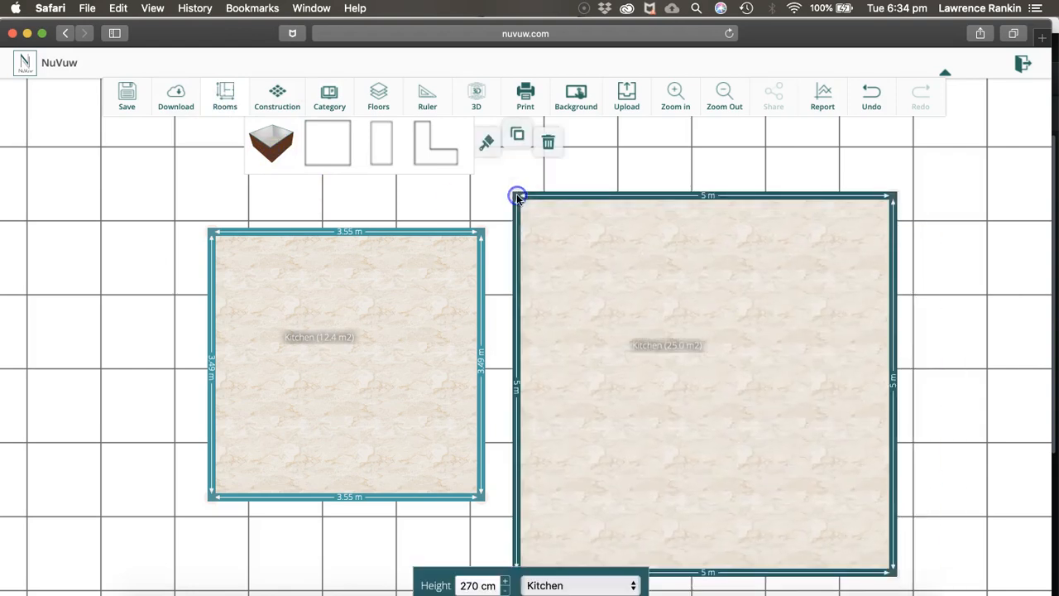
pyautogui.moveTo(628, 256)
pyautogui.mouseDown()
pyautogui.moveTo(558, 262)
pyautogui.moveTo(638, 254)
pyautogui.mouseUp()
pyautogui.click(669, 202)
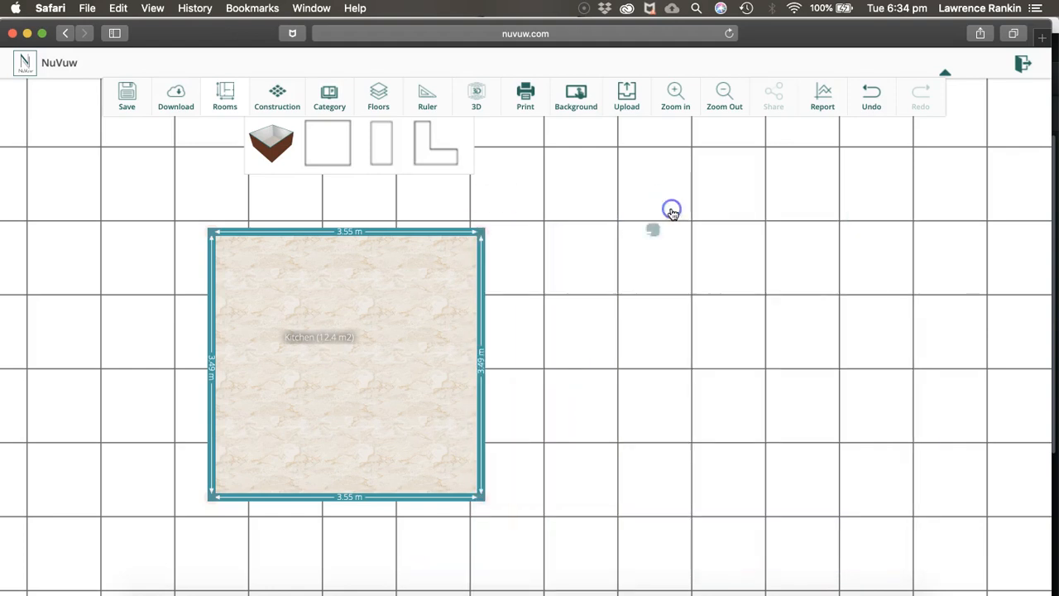
# Duplicate the kitchen and place the copy directly east of it so that they share a wall
pyautogui.click(310, 332)
pyautogui.click(313, 281)
pyautogui.moveTo(317, 266); pyautogui.dragTo(571, 256)
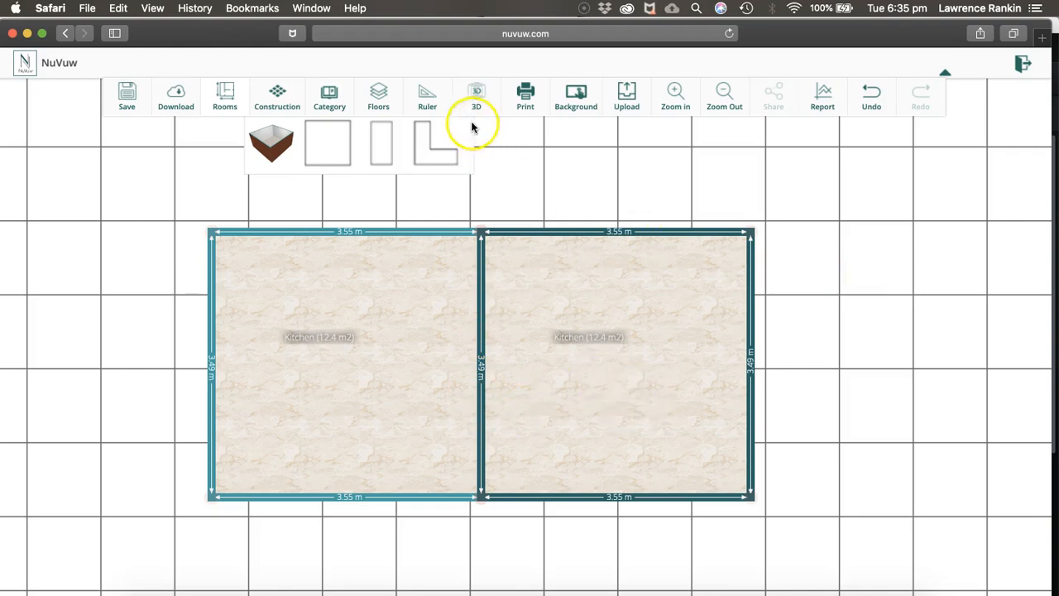
# Split the second room's outer east wall twice, giving segments of about 0.78 m, 1.56 m and 0.95 m
pyautogui.click(753, 289)
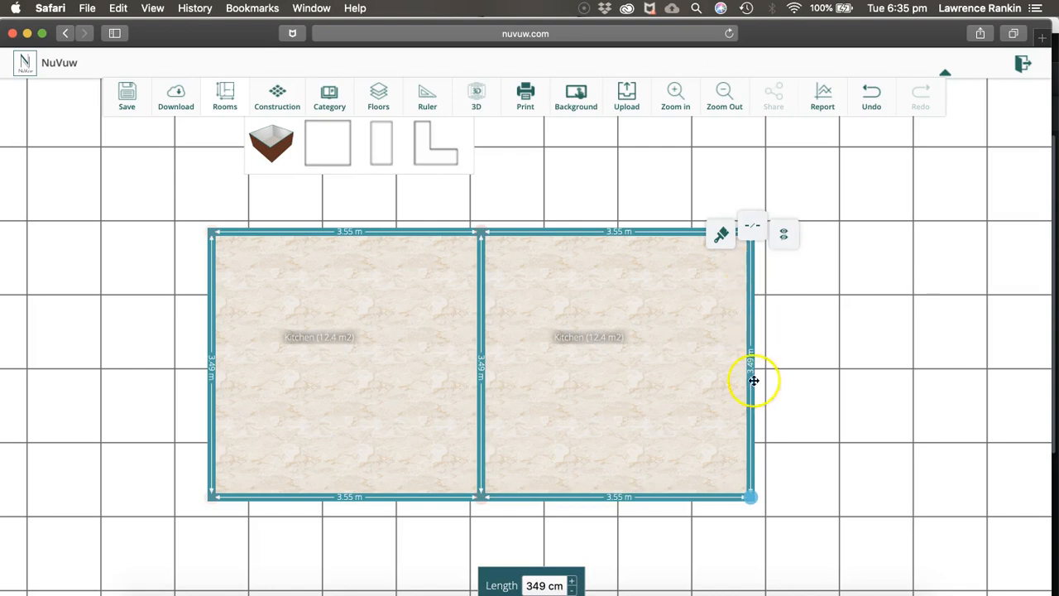
pyautogui.click(753, 231)
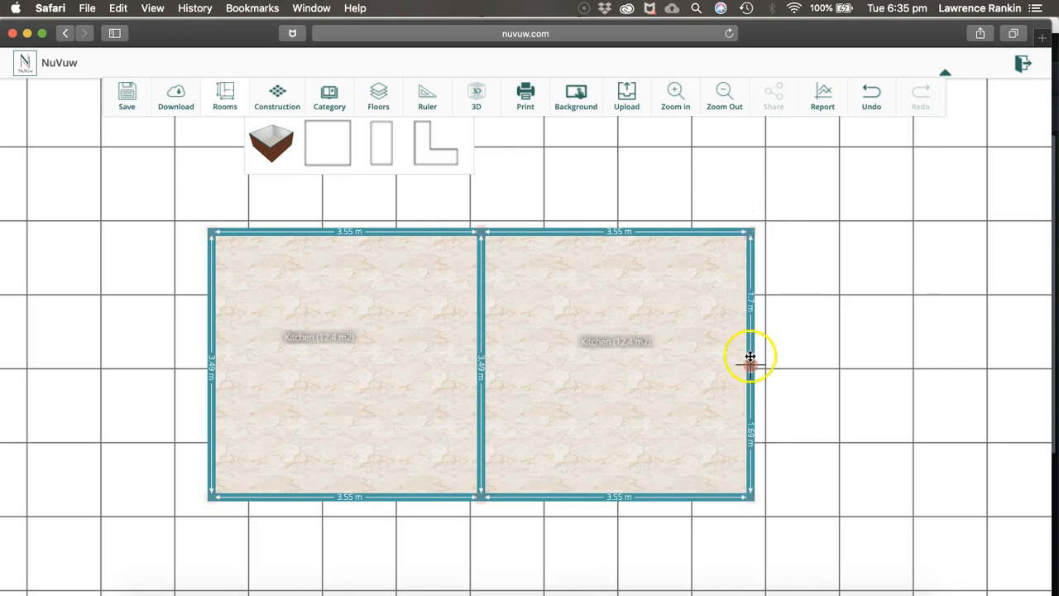
pyautogui.moveTo(749, 361); pyautogui.dragTo(749, 296)
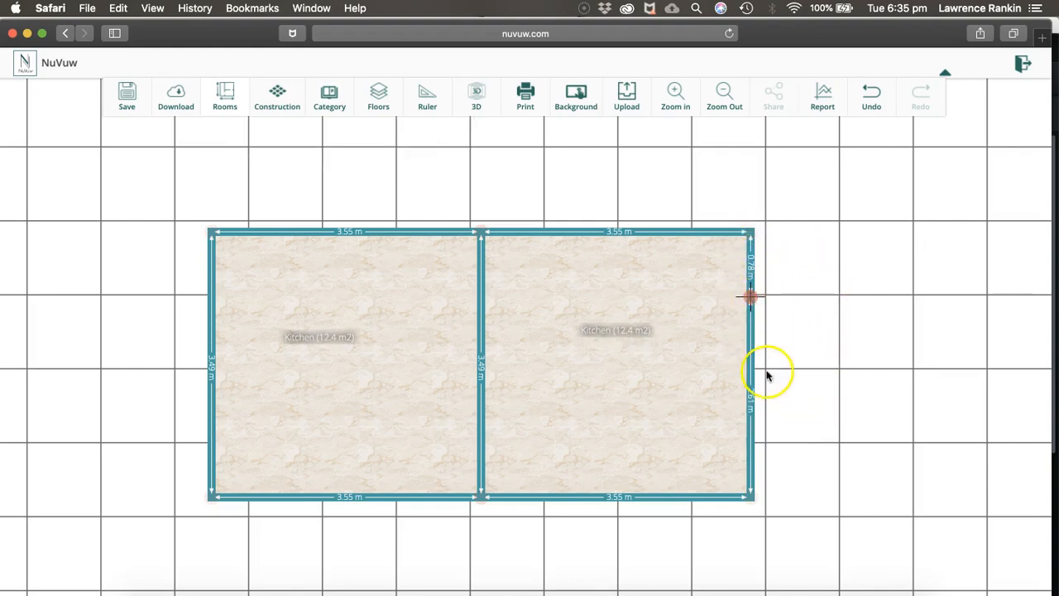
pyautogui.click(755, 414)
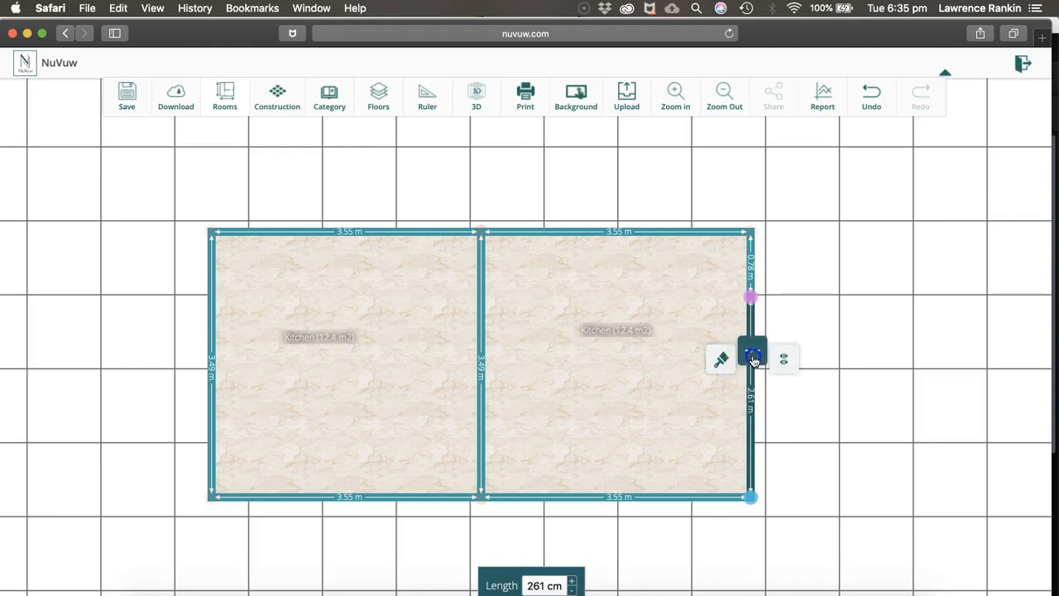
pyautogui.click(751, 356)
pyautogui.moveTo(752, 388); pyautogui.dragTo(751, 428)
# Pull the middle segment of the east wall outward to form a bay with sloping sides of about 1.4 m and 1.5 m
pyautogui.click(752, 359)
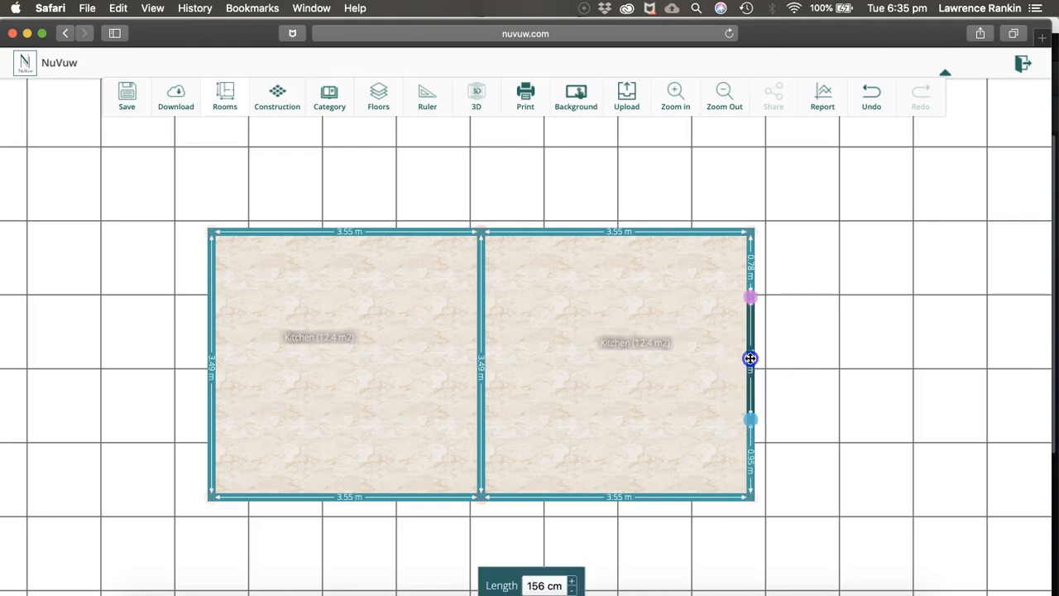
pyautogui.moveTo(749, 358); pyautogui.dragTo(839, 359)
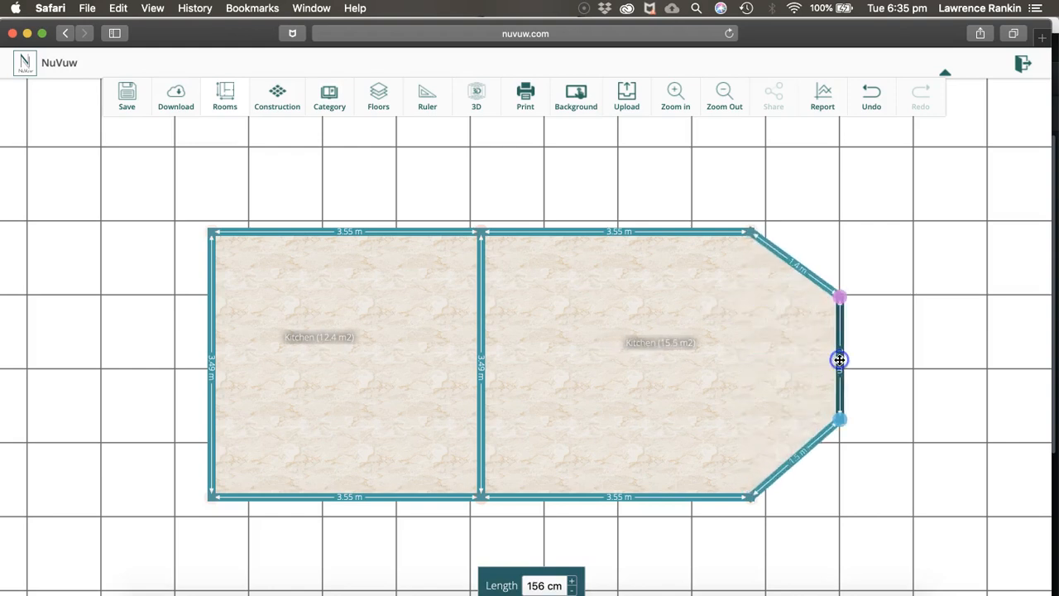
pyautogui.click(901, 308)
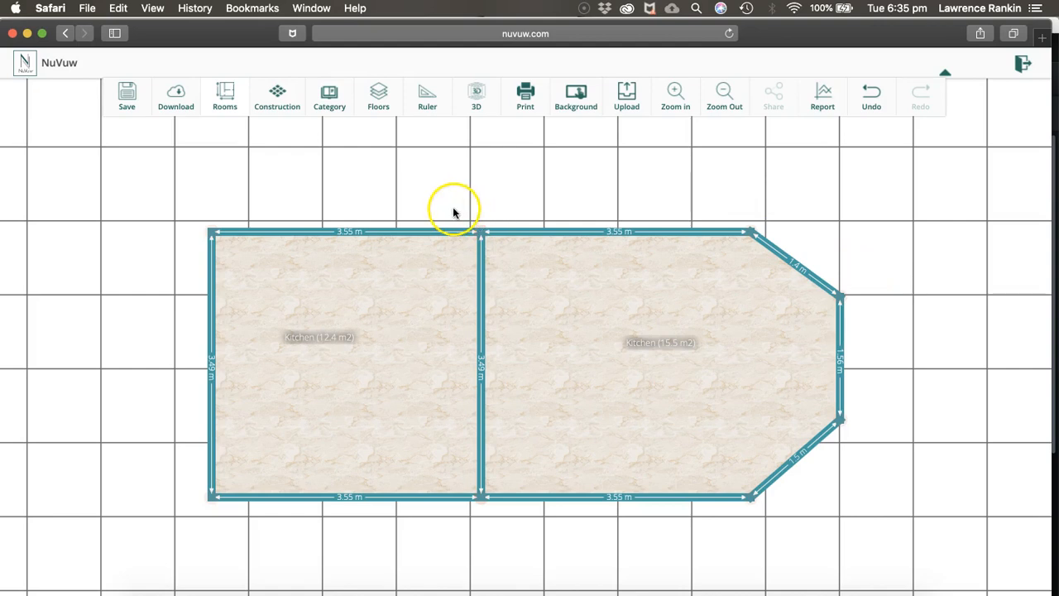
# Apply a grey-brown wood plank texture to the floor of the first, rectangular kitchen
pyautogui.click(427, 341)
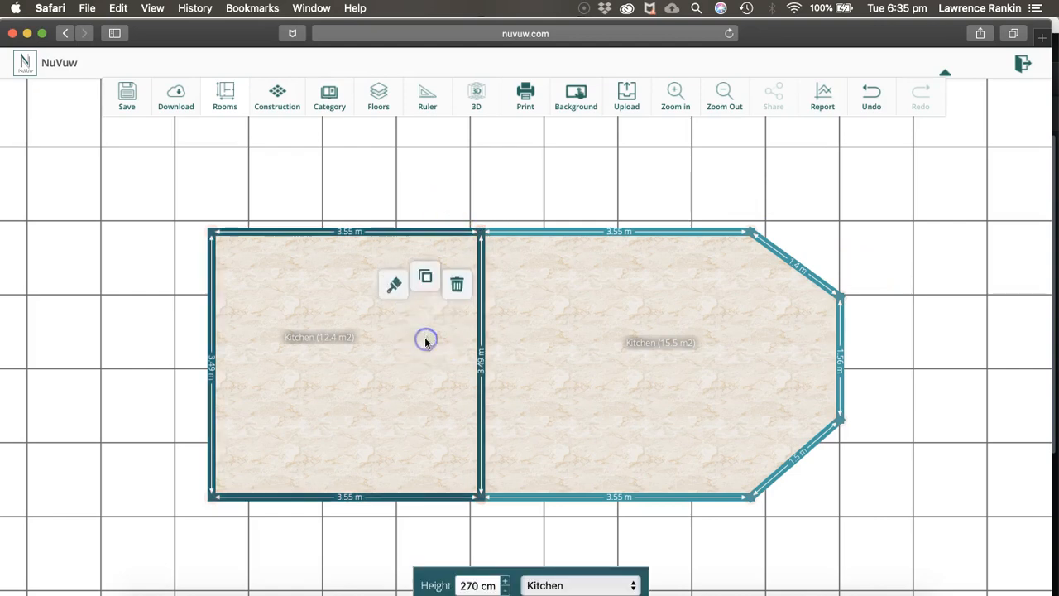
pyautogui.click(392, 283)
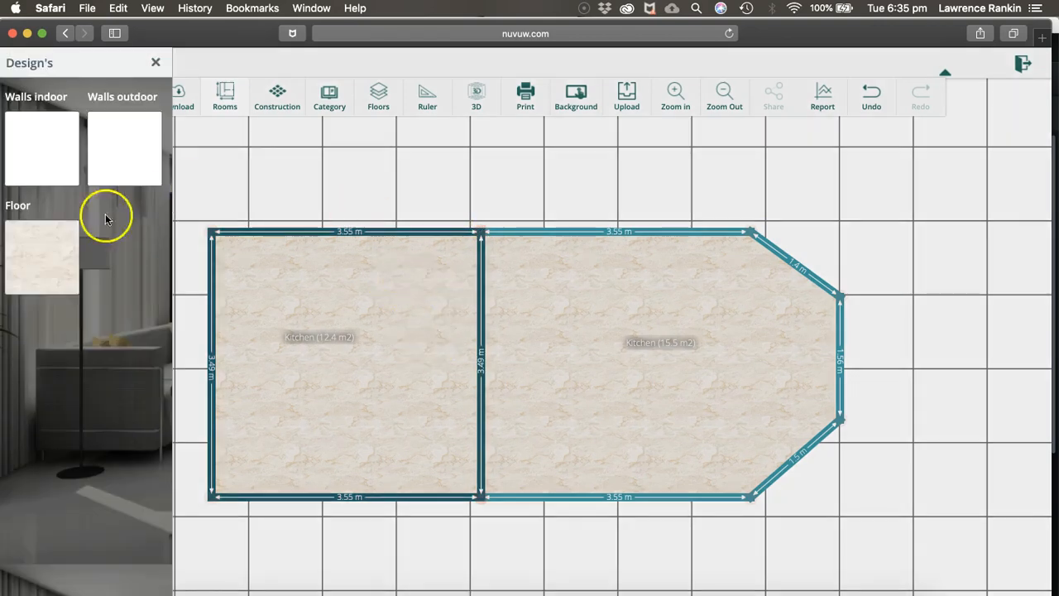
pyautogui.click(34, 246)
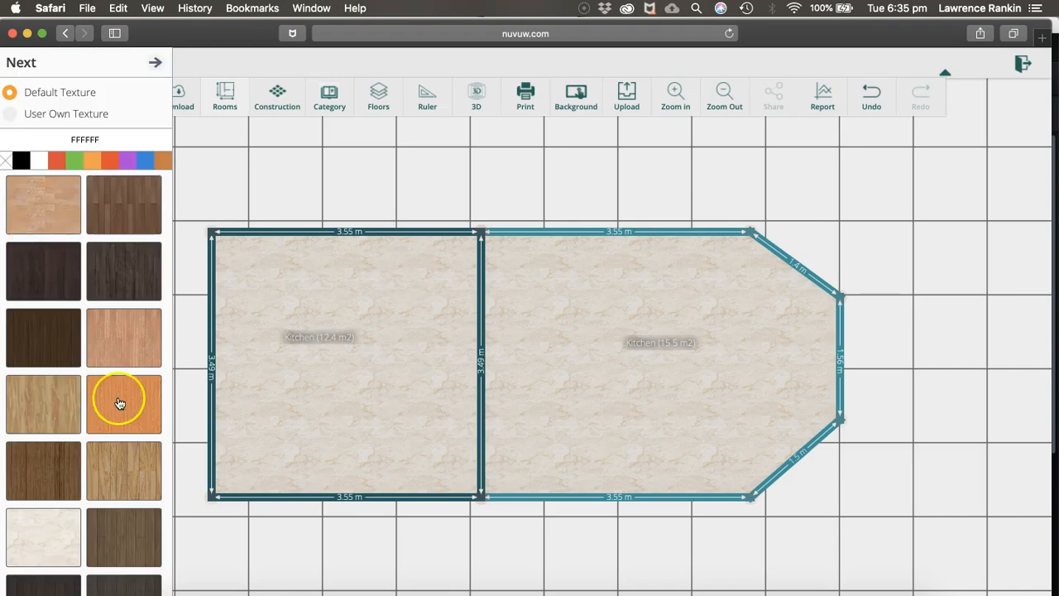
pyautogui.scroll(-5, 118, 402)
pyautogui.click(127, 461)
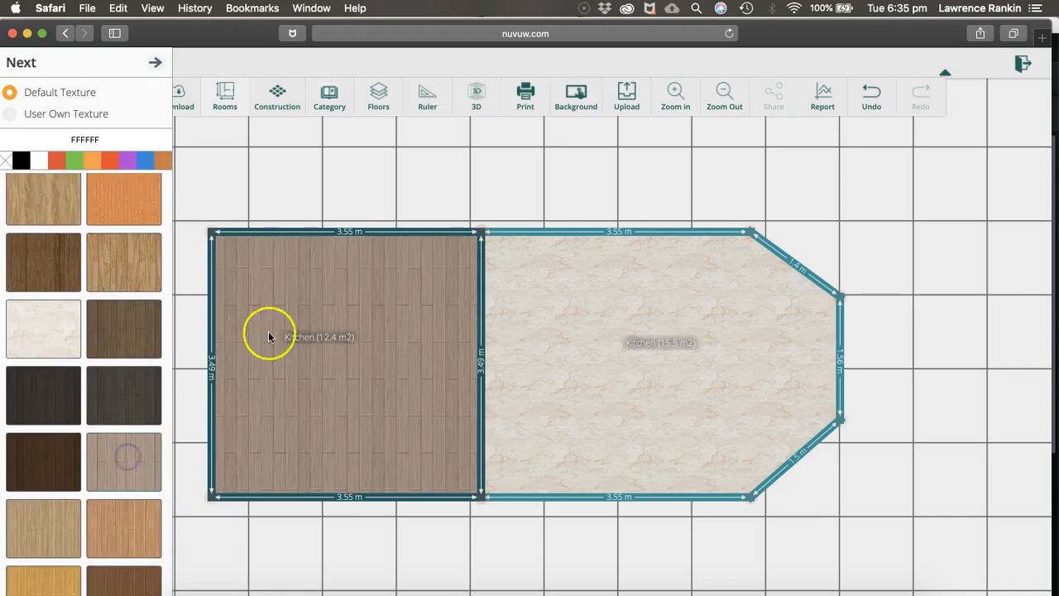
pyautogui.click(558, 370)
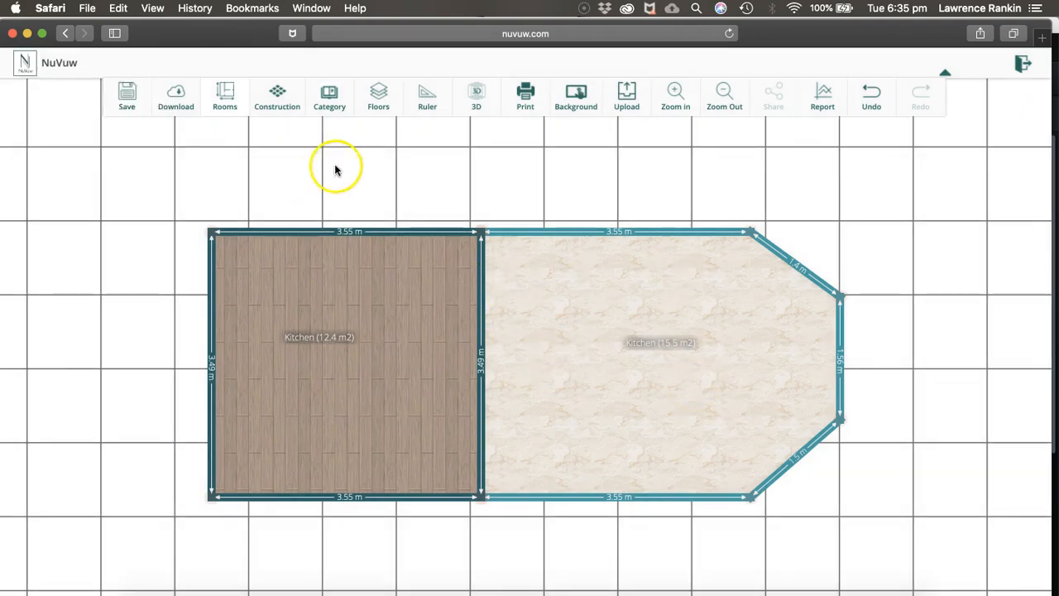
# Place a three-pane casement window in the first kitchen's south wall, skipping the lintel selection
pyautogui.click(278, 97)
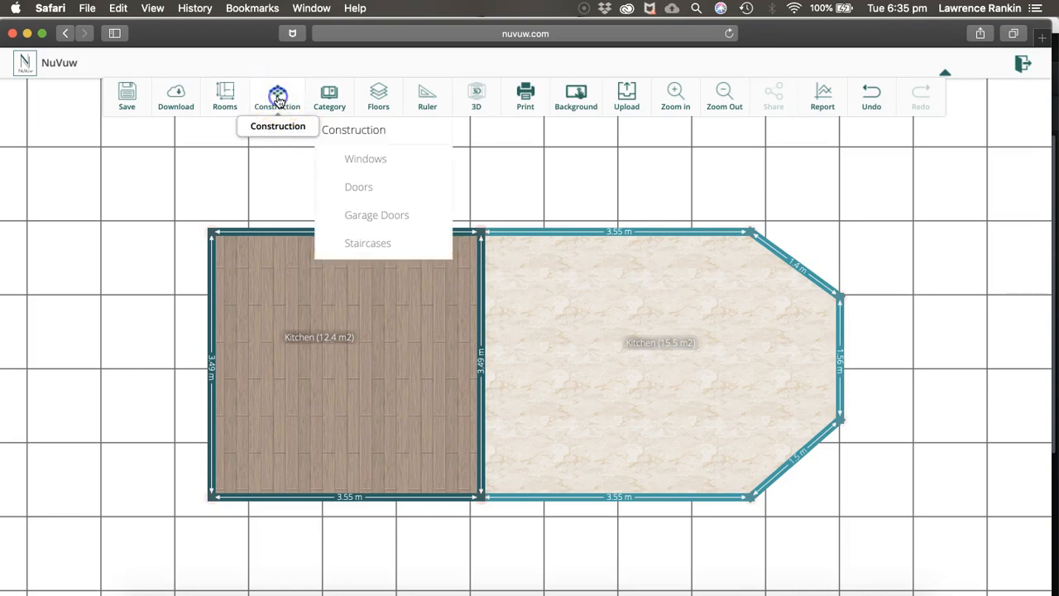
pyautogui.click(361, 157)
pyautogui.click(362, 158)
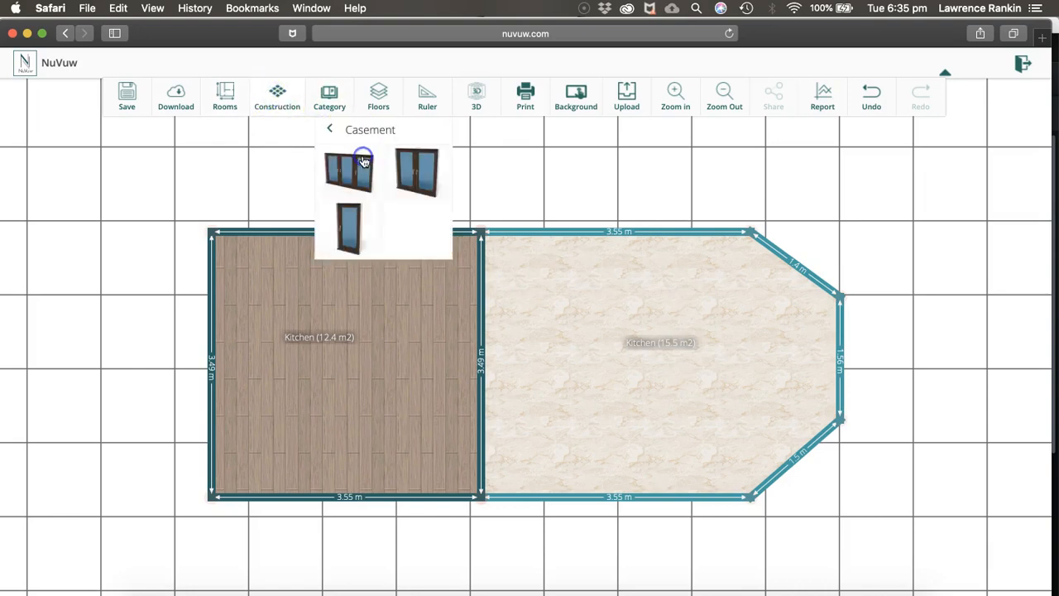
pyautogui.moveTo(363, 160); pyautogui.dragTo(348, 494)
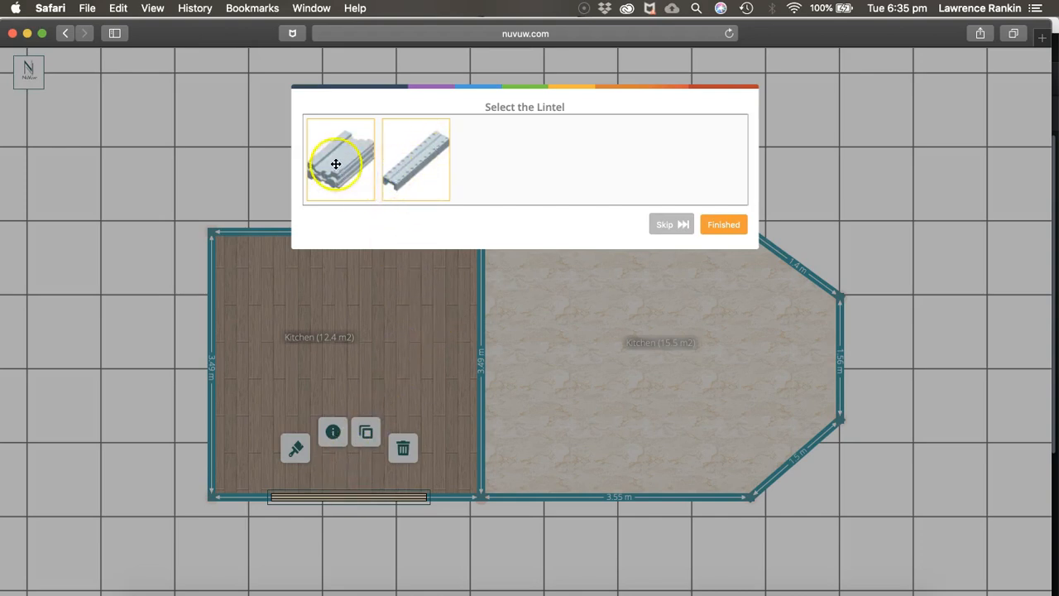
pyautogui.click(667, 224)
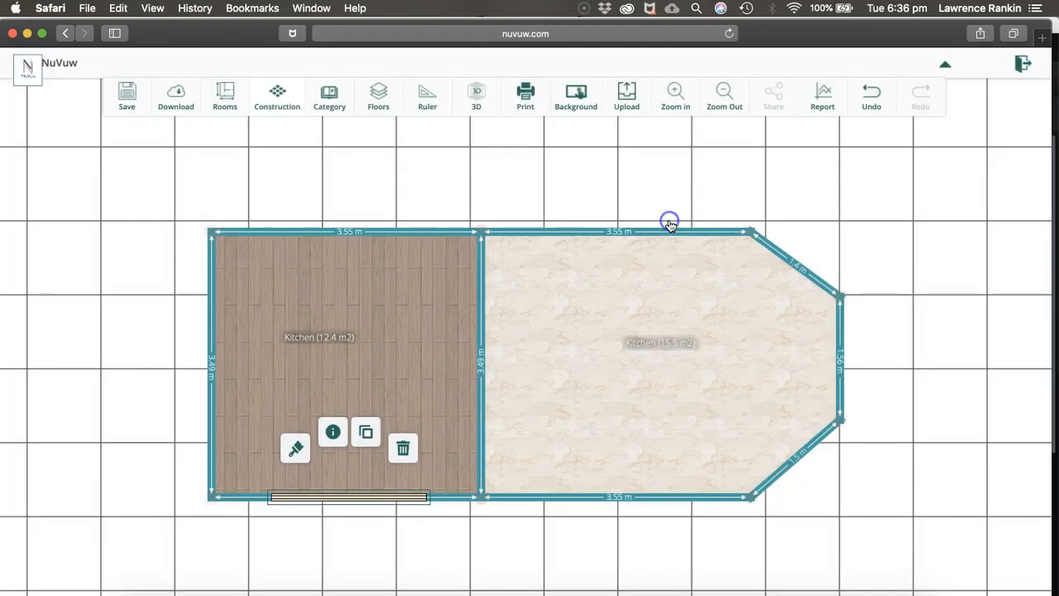
# Examine the window and its design textures in the 3D view, look over both rooms and return to the 2D plan
pyautogui.click(475, 108)
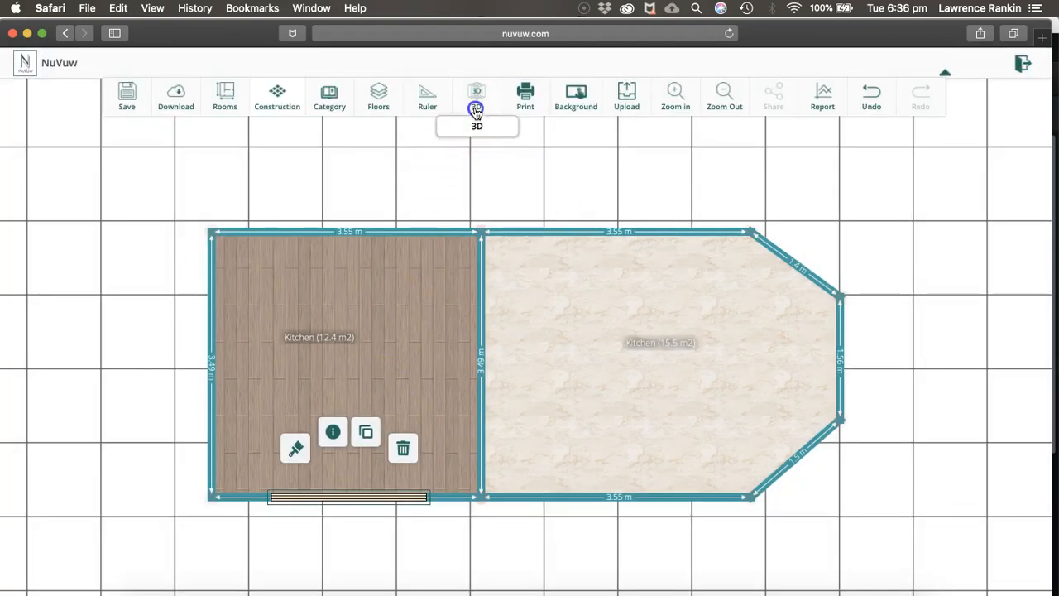
pyautogui.moveTo(481, 444); pyautogui.dragTo(494, 308)
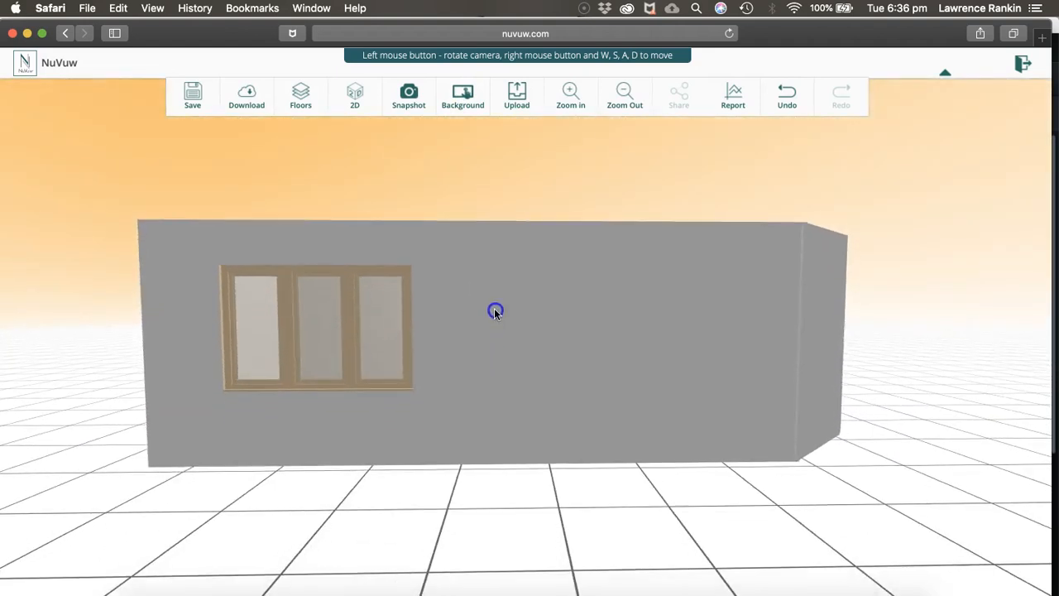
pyautogui.click(349, 336)
pyautogui.click(309, 280)
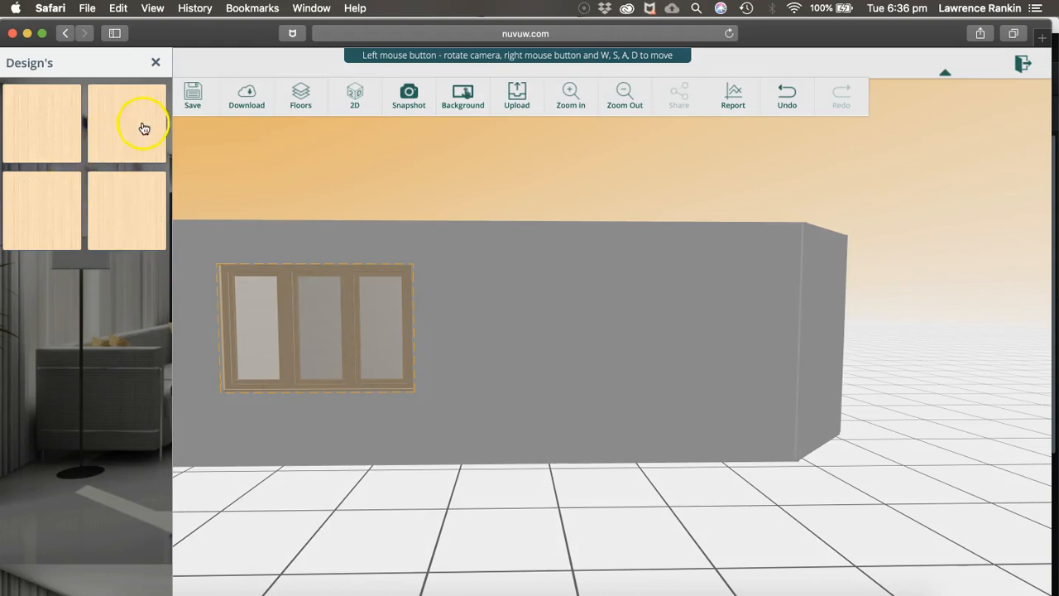
pyautogui.click(152, 59)
pyautogui.click(462, 316)
pyautogui.moveTo(462, 316); pyautogui.dragTo(598, 424)
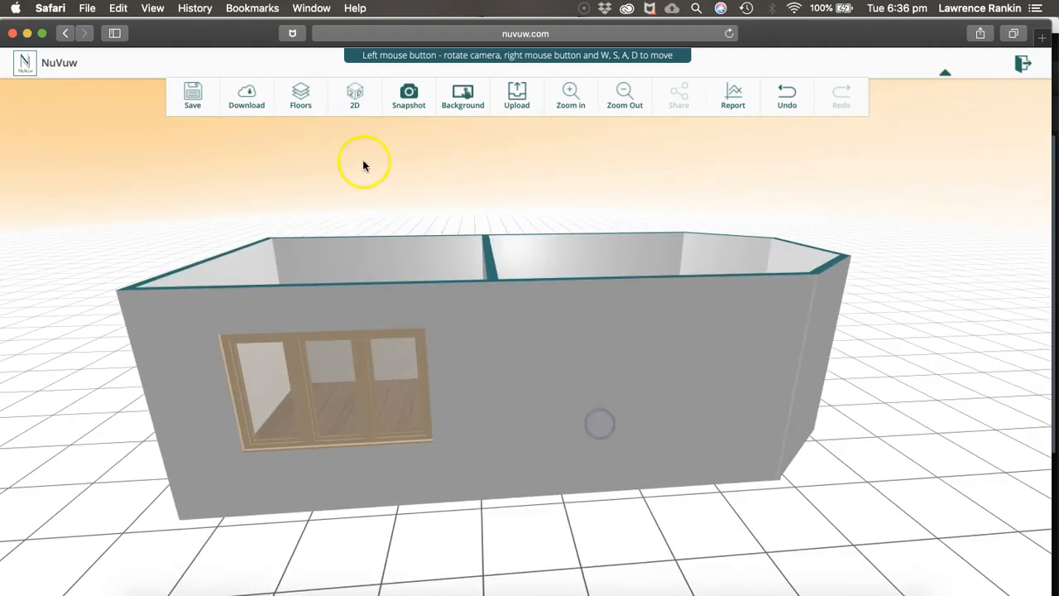
pyautogui.click(355, 96)
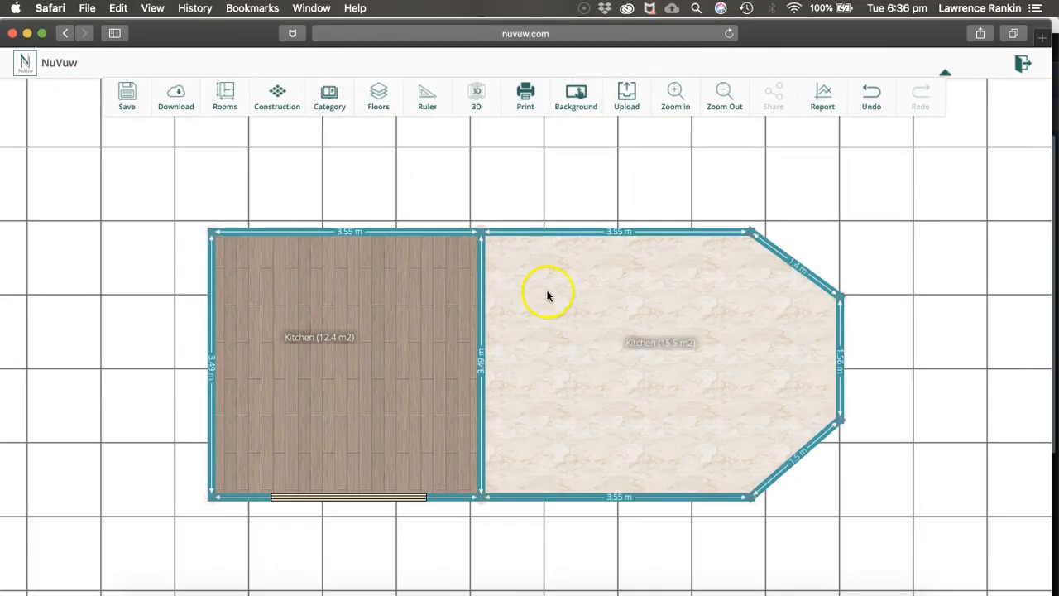
# Place an internal door in the wall shared by the two rooms, skipping the lintel selection
pyautogui.click(286, 109)
pyautogui.click(356, 183)
pyautogui.click(364, 220)
pyautogui.click(366, 243)
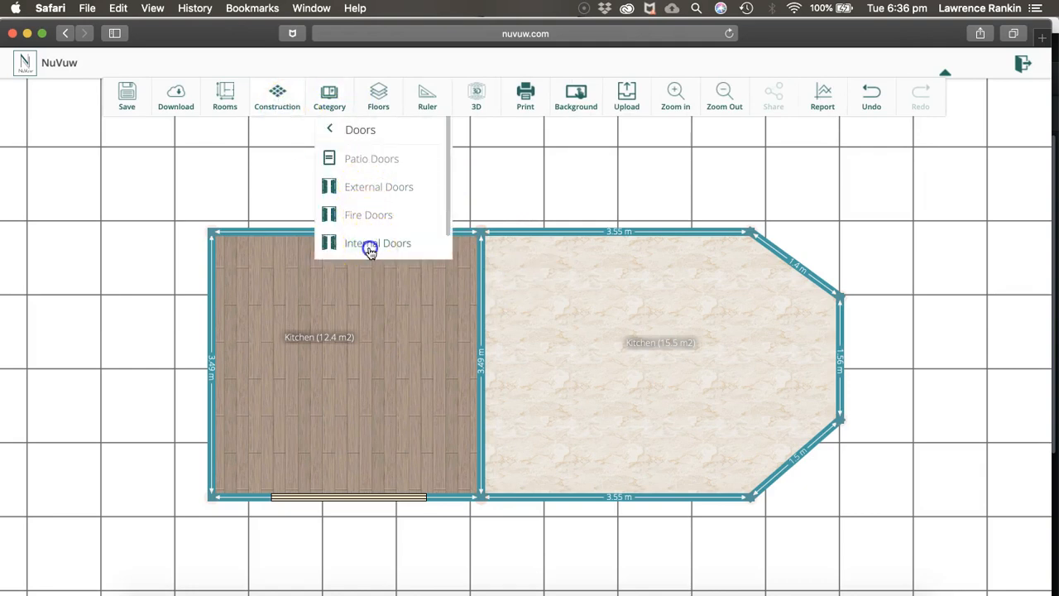
pyautogui.moveTo(373, 177); pyautogui.dragTo(482, 367)
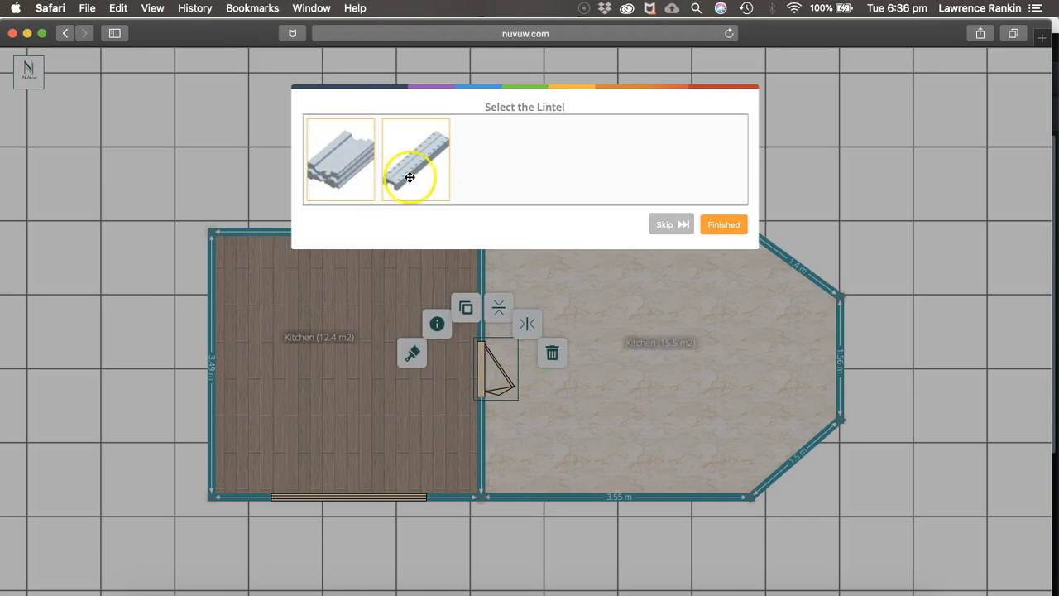
pyautogui.click(671, 225)
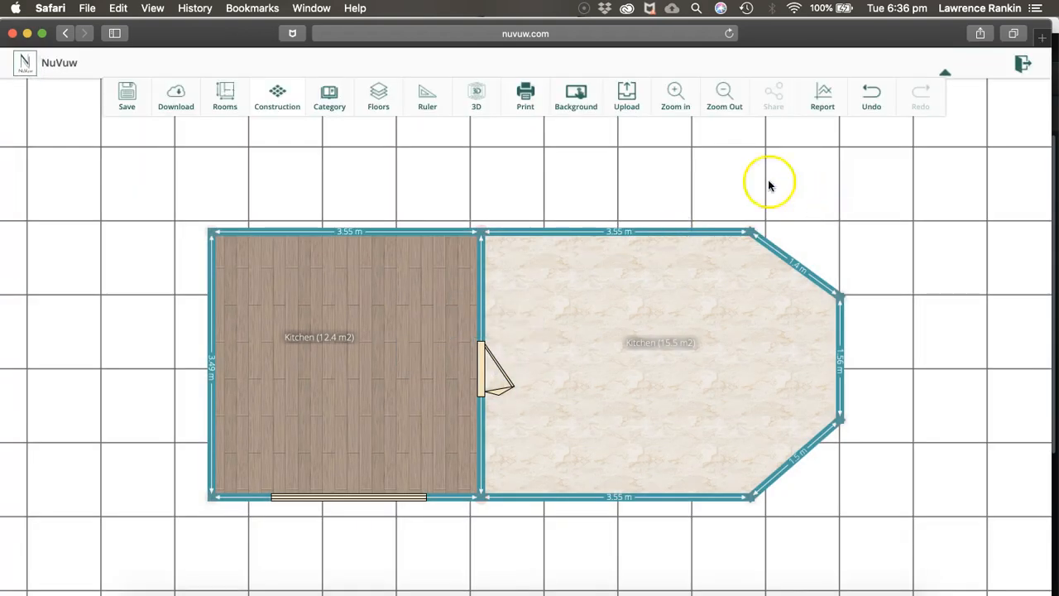
# Open the internal door's design textures in the 3D view and apply the striped light-brown wood texture to its second design part
pyautogui.click(477, 96)
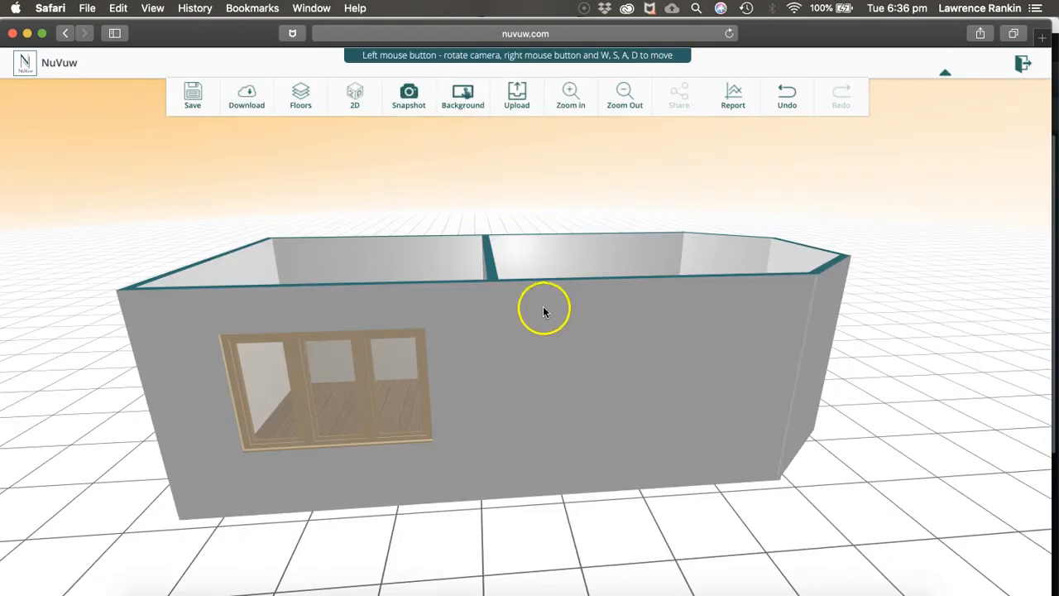
pyautogui.moveTo(485, 330); pyautogui.dragTo(696, 353)
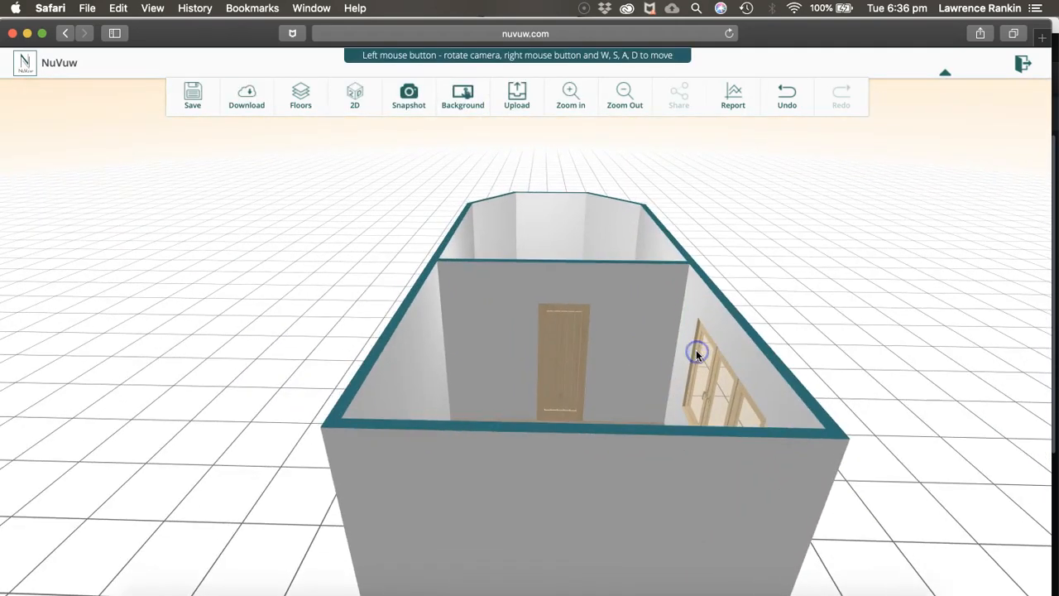
pyautogui.scroll(10, 696, 351)
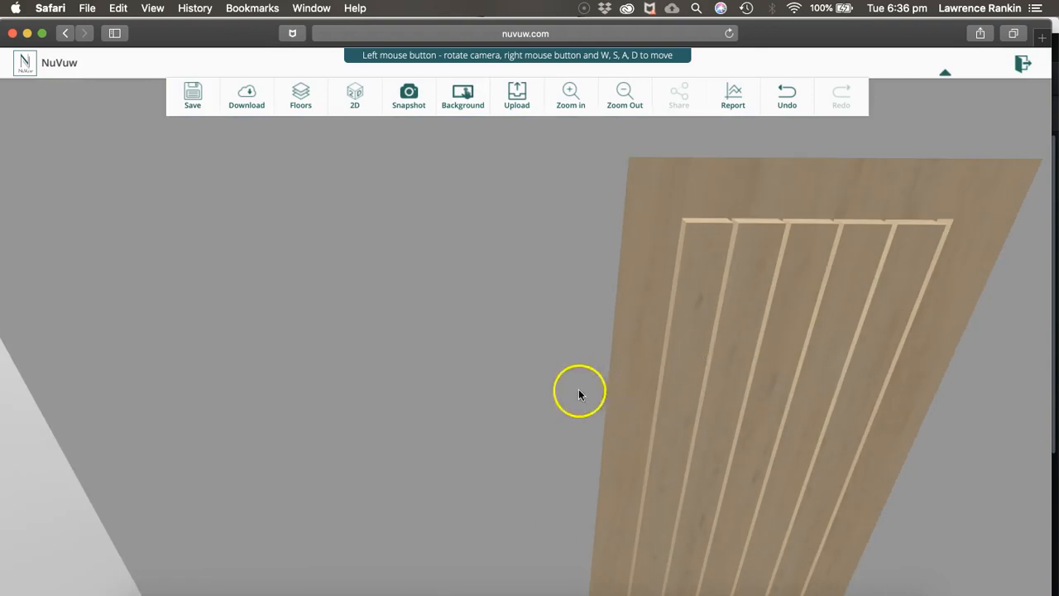
pyautogui.moveTo(579, 390); pyautogui.dragTo(550, 336)
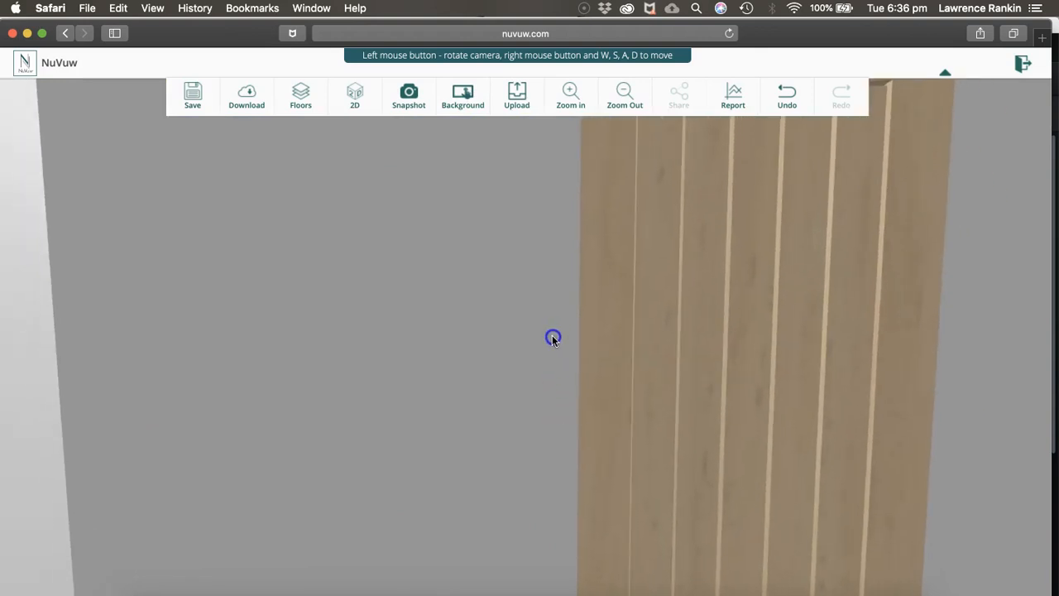
pyautogui.click(728, 336)
pyautogui.click(666, 307)
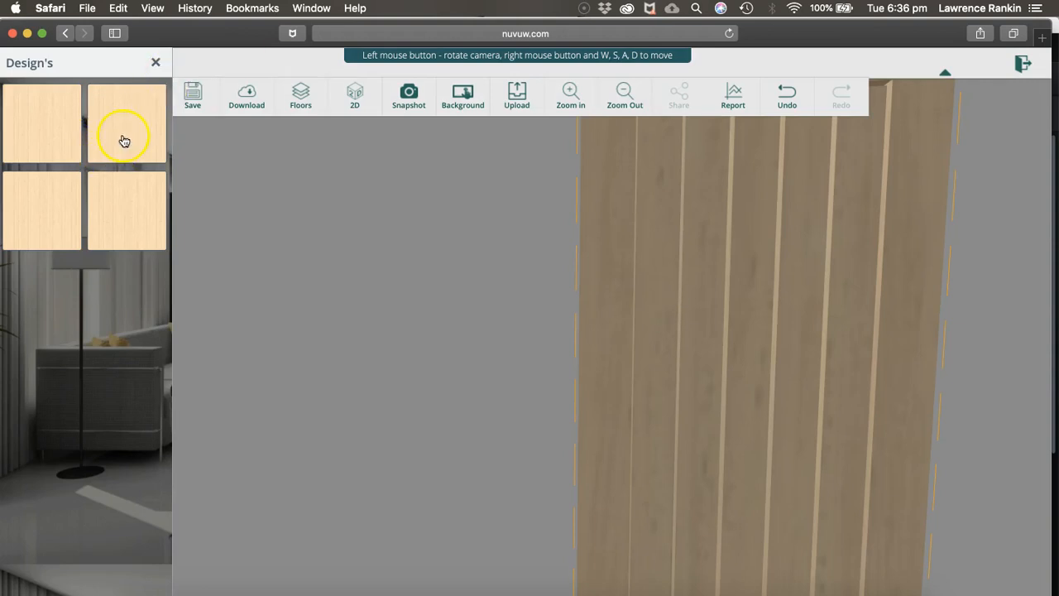
pyautogui.click(123, 141)
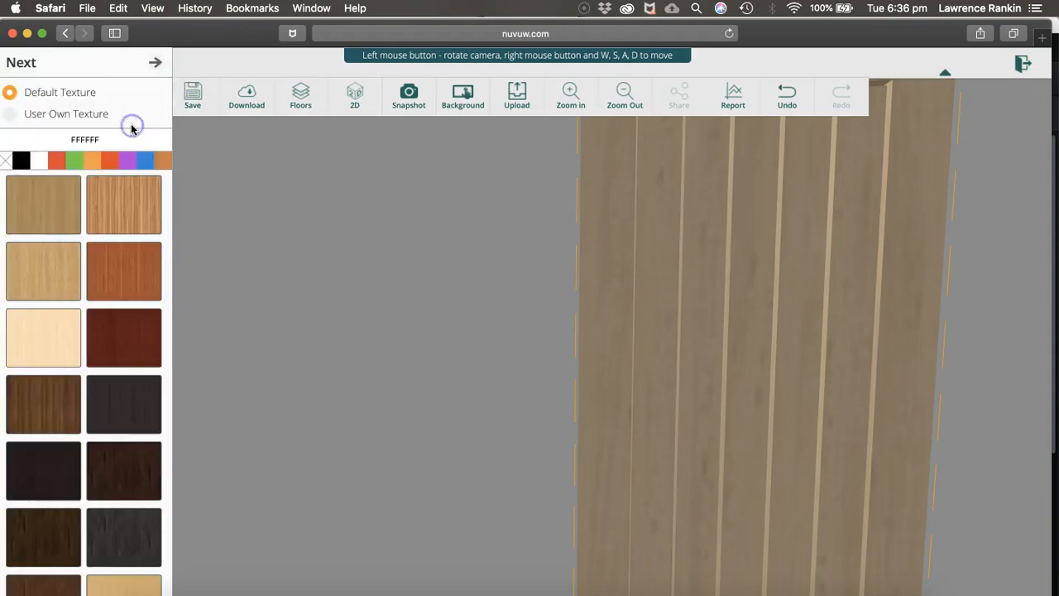
pyautogui.click(116, 209)
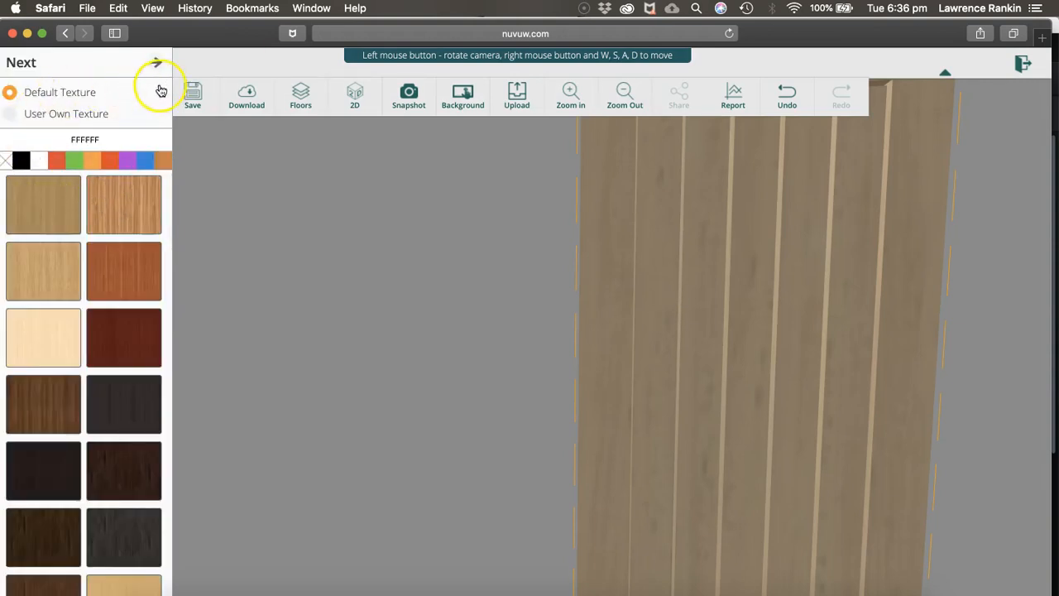
pyautogui.click(156, 63)
# Try several wood textures on the internal door's first design part and finish with a very dark brown wood
pyautogui.click(60, 146)
pyautogui.click(113, 205)
pyautogui.click(58, 256)
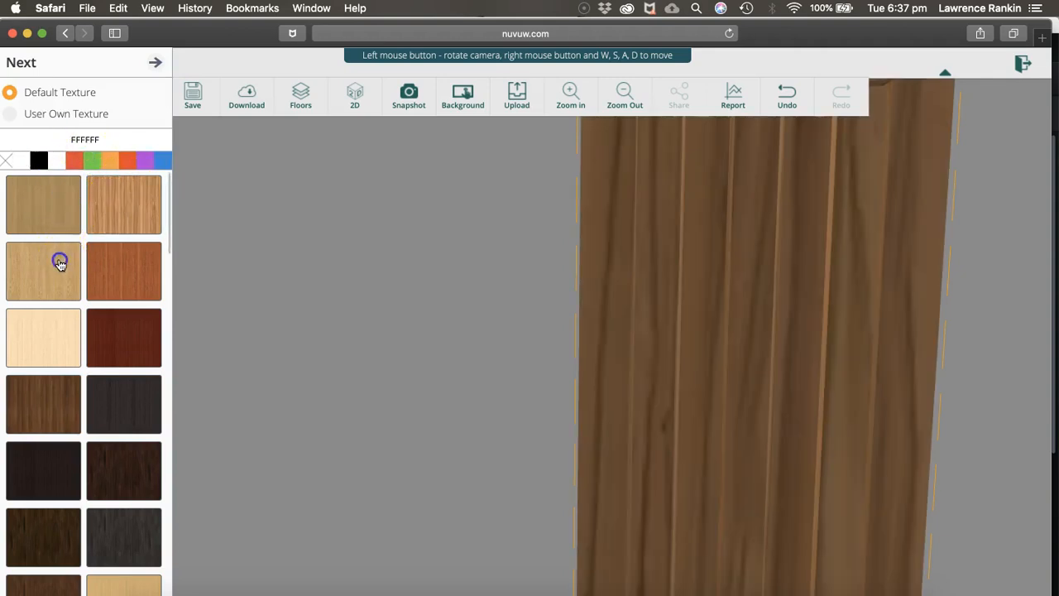
pyautogui.click(119, 273)
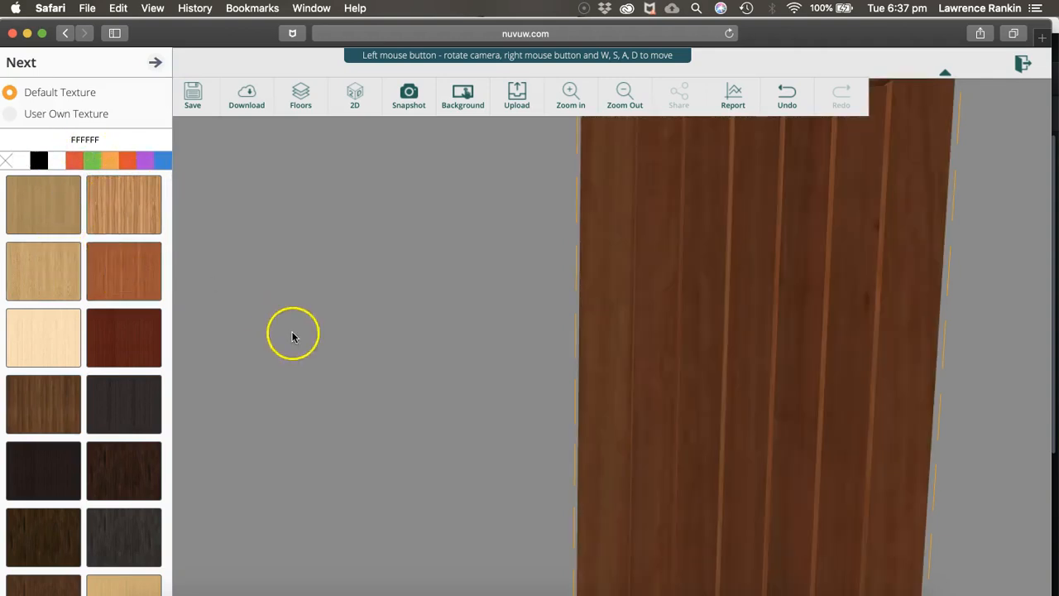
pyautogui.click(142, 339)
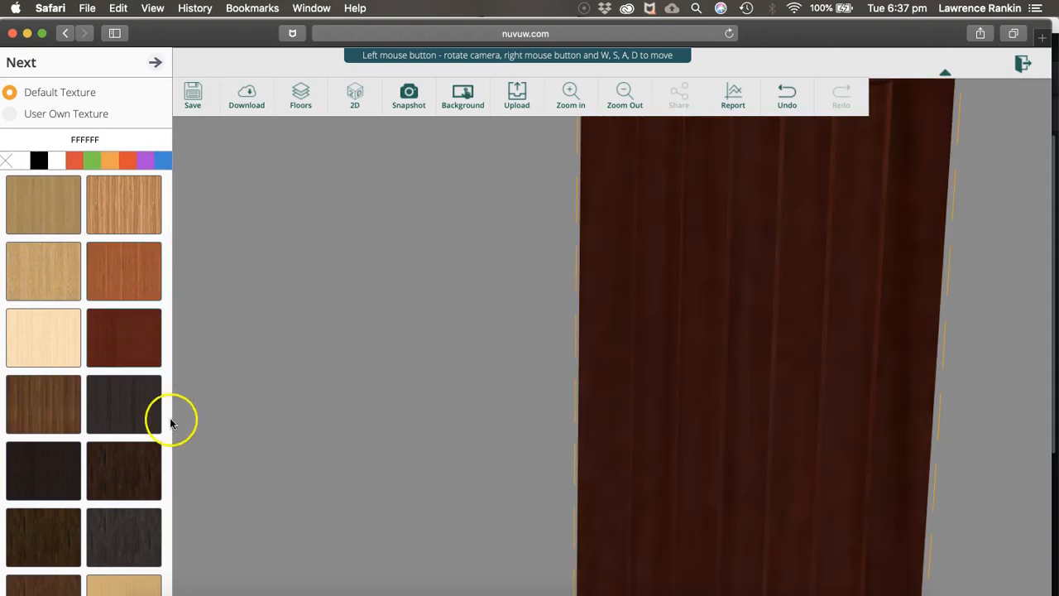
pyautogui.click(142, 474)
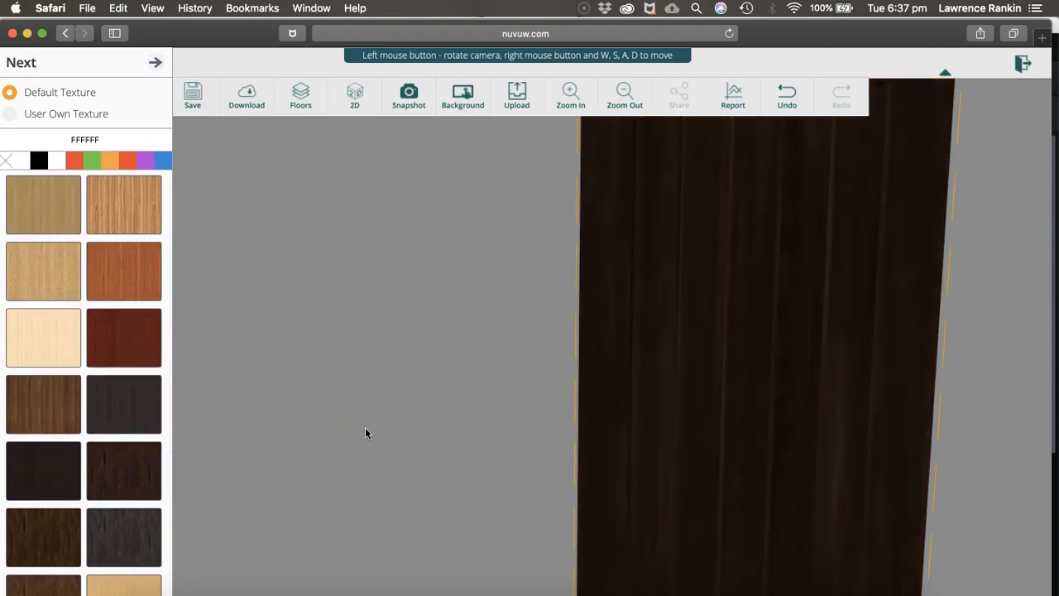
pyautogui.click(159, 64)
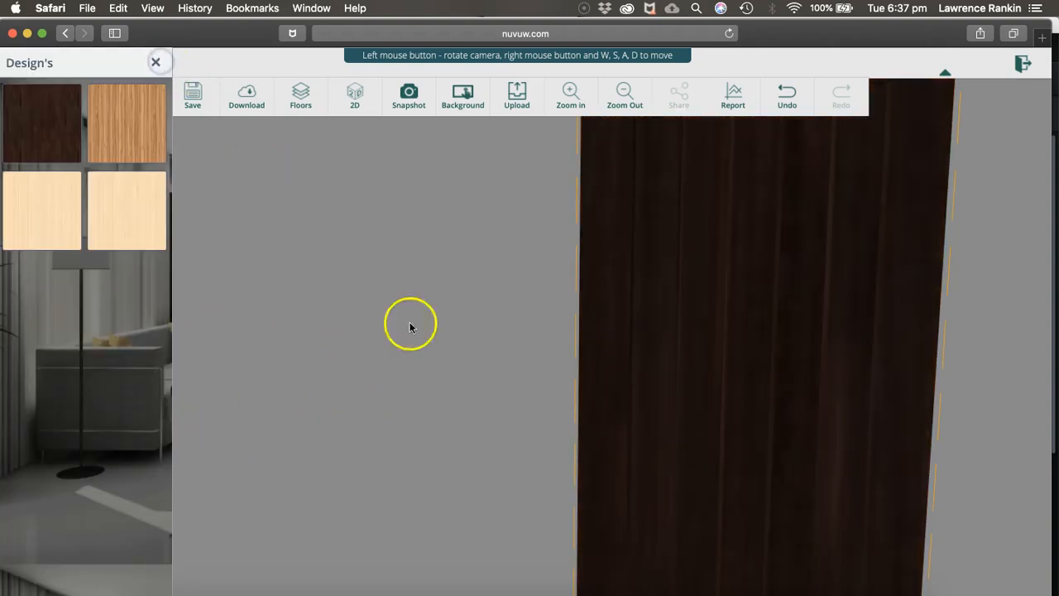
pyautogui.click(154, 63)
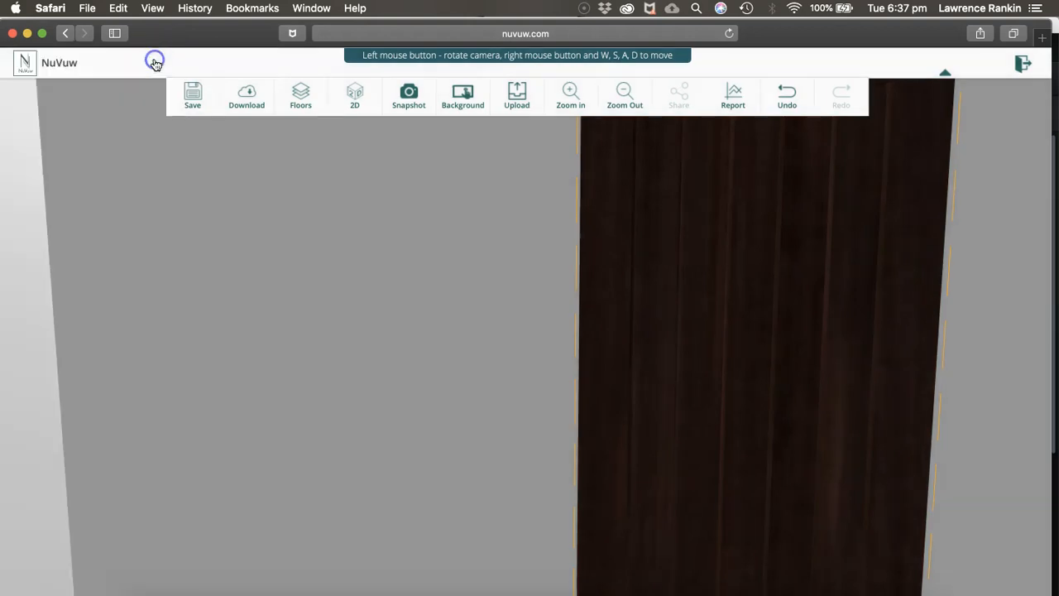
# In the 2D plan, place the modern dining set with dark table and light chairs in the middle of the bay-ended kitchen
pyautogui.click(354, 96)
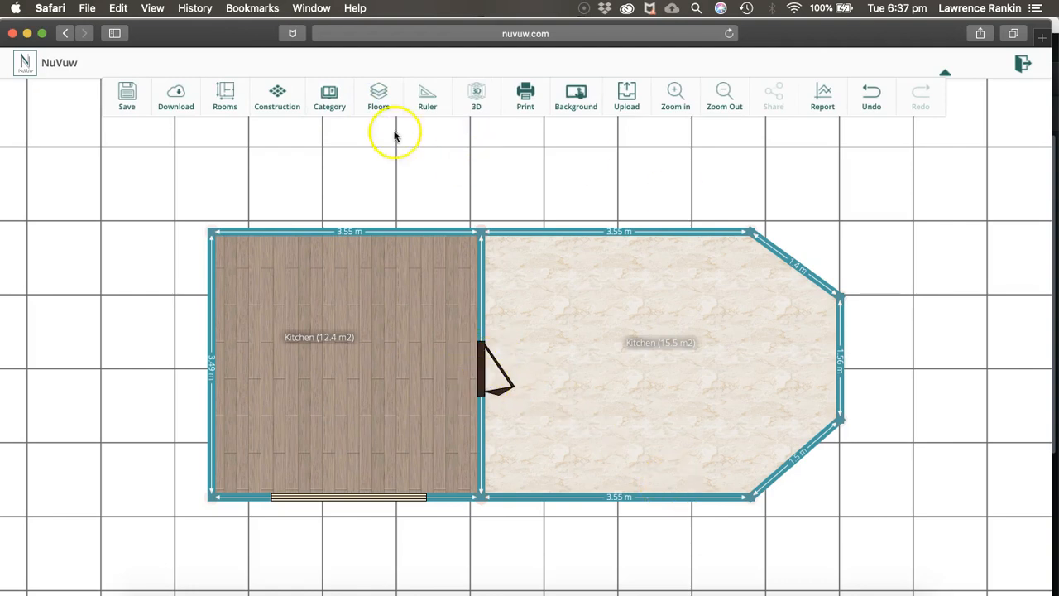
pyautogui.click(332, 110)
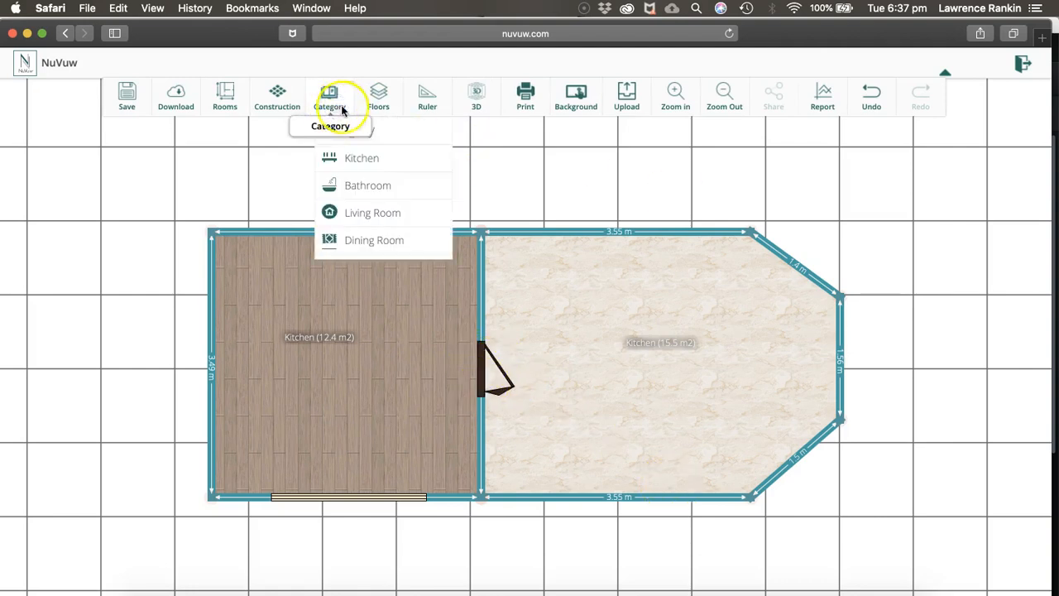
pyautogui.scroll(-2, 414, 230)
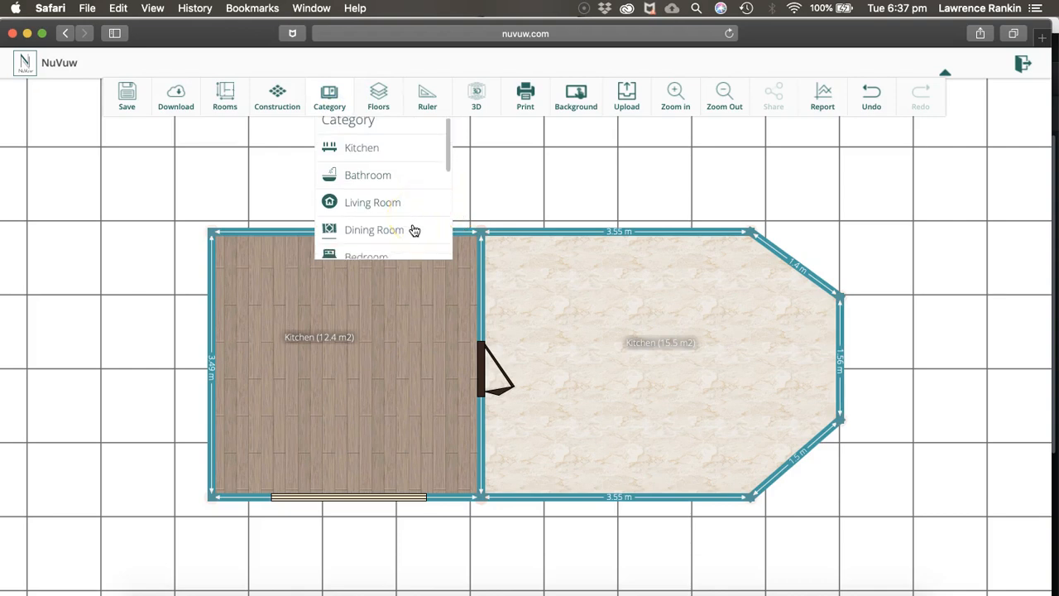
pyautogui.click(405, 217)
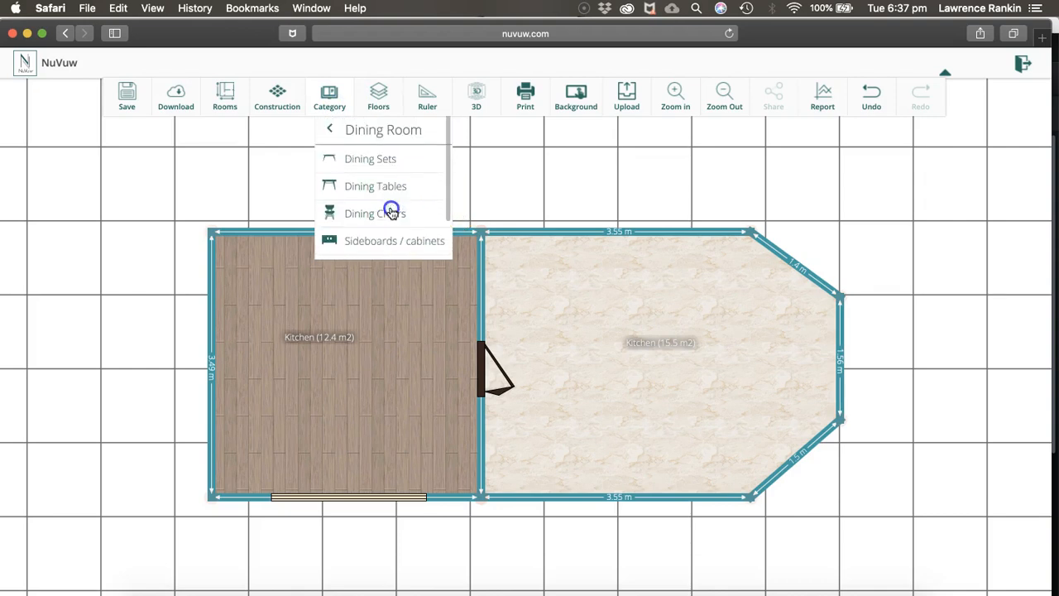
pyautogui.click(384, 164)
pyautogui.click(372, 156)
pyautogui.moveTo(414, 172); pyautogui.dragTo(660, 367)
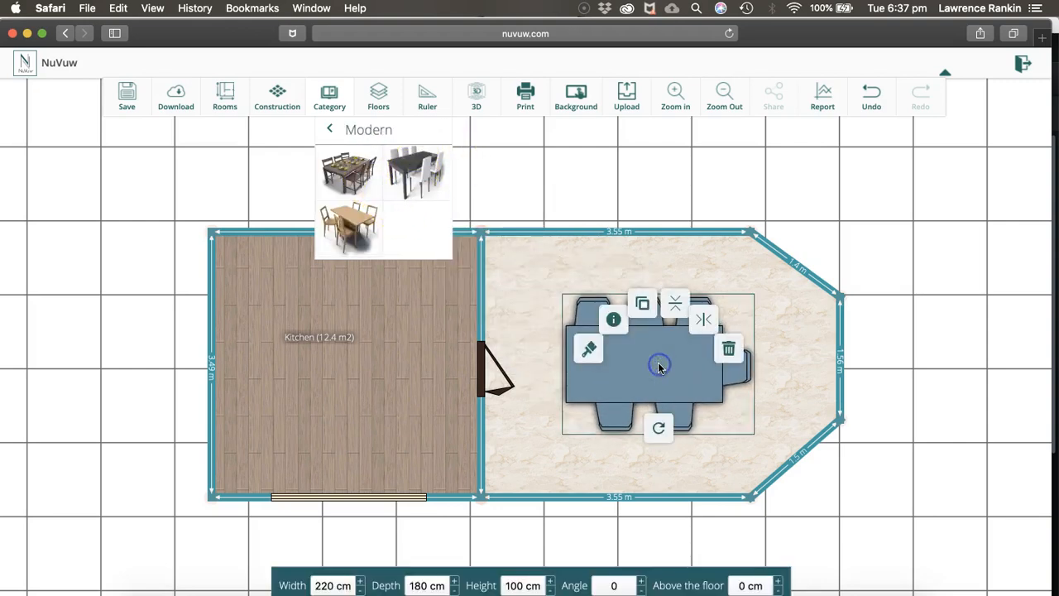
# Place the kitchen island set with a straight wall unit and separate island in the first, rectangular kitchen
pyautogui.click(330, 130)
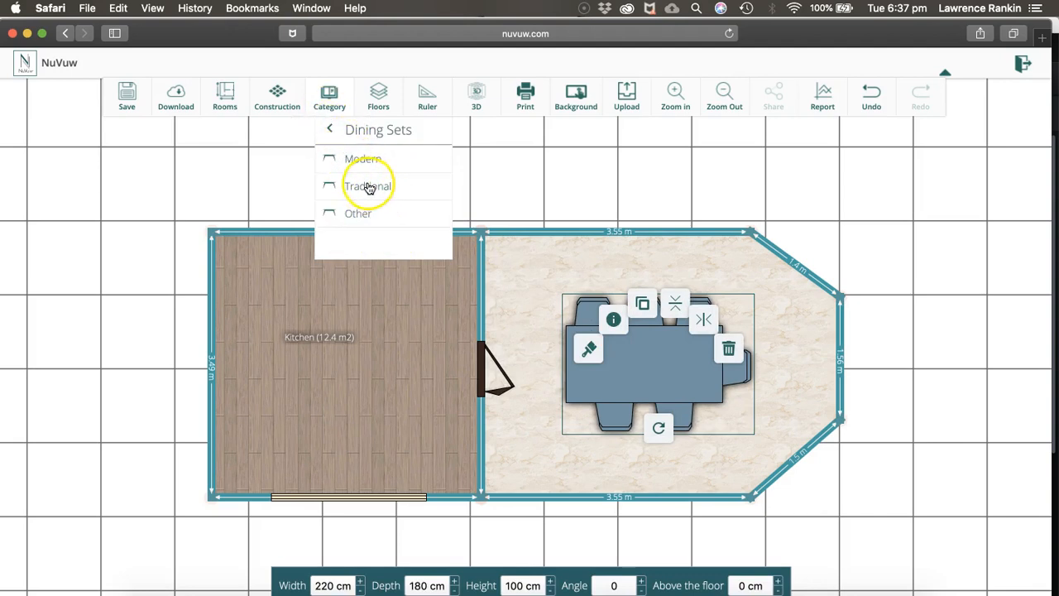
pyautogui.click(332, 130)
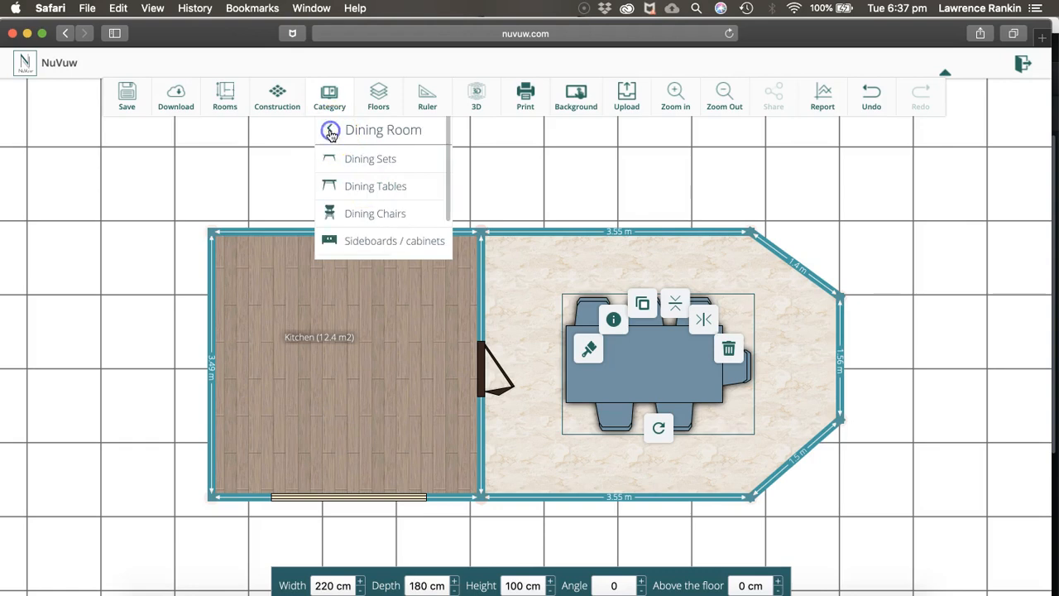
pyautogui.click(330, 131)
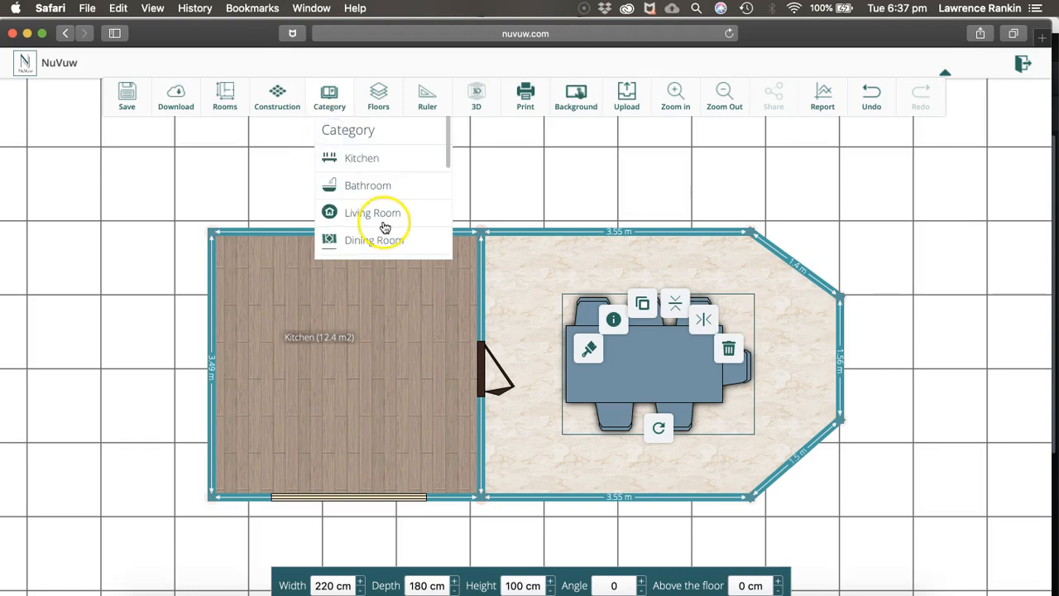
pyautogui.click(364, 155)
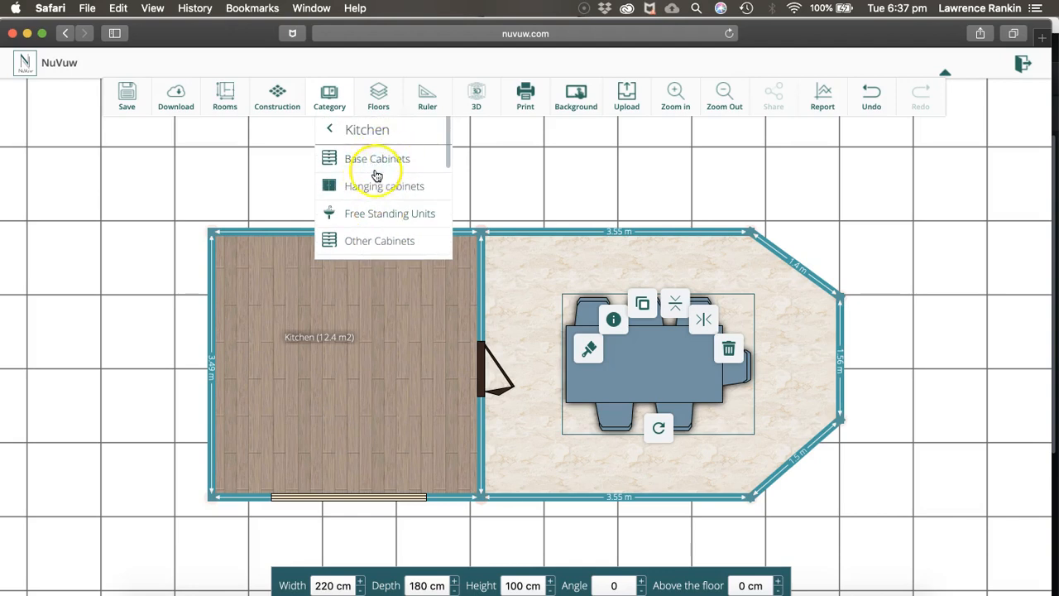
pyautogui.scroll(-4, 398, 245)
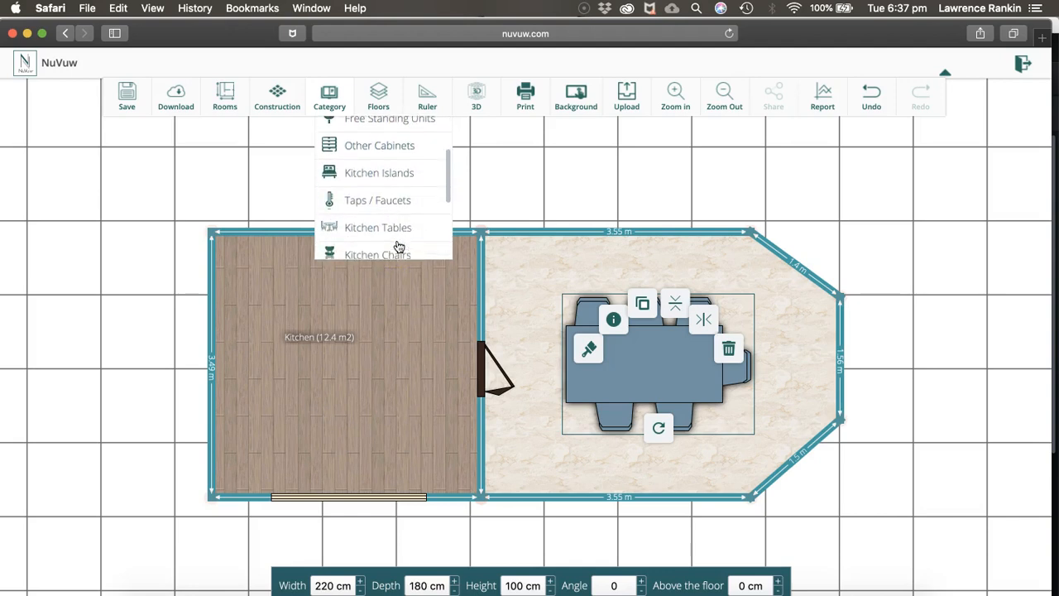
pyautogui.click(361, 173)
pyautogui.moveTo(416, 176); pyautogui.dragTo(359, 380)
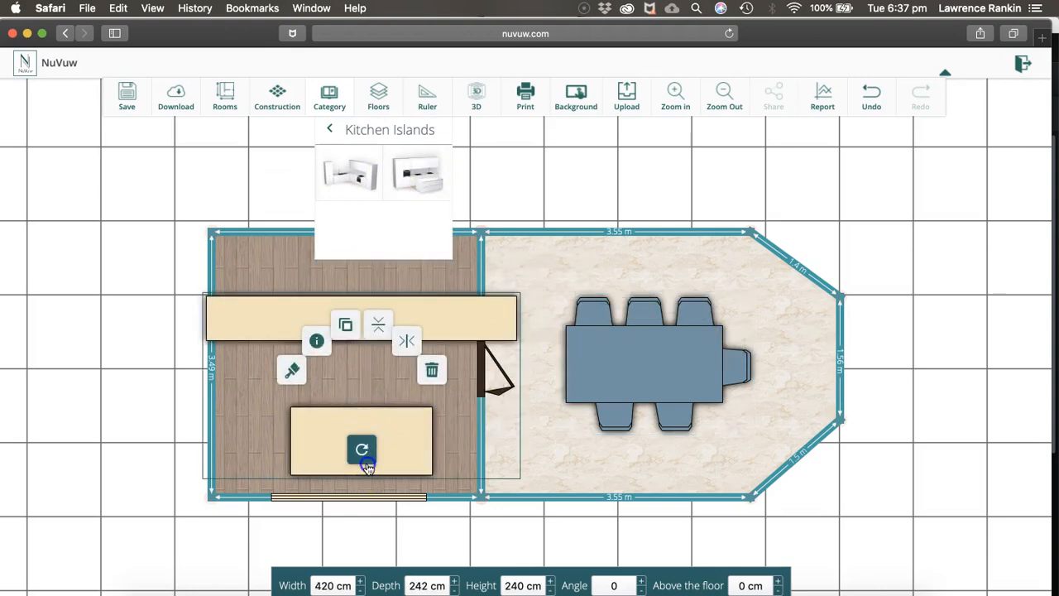
# Fit the kitchen island set against the first kitchen's west wall, turned to an angle of -90 and 300 cm wide
pyautogui.moveTo(367, 468); pyautogui.dragTo(429, 377)
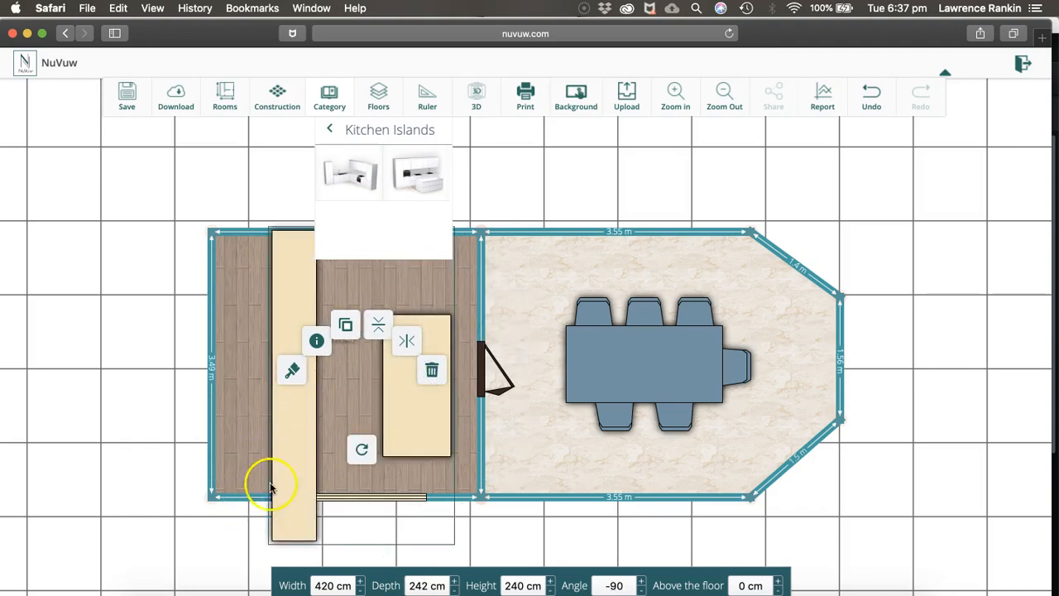
pyautogui.click(294, 503)
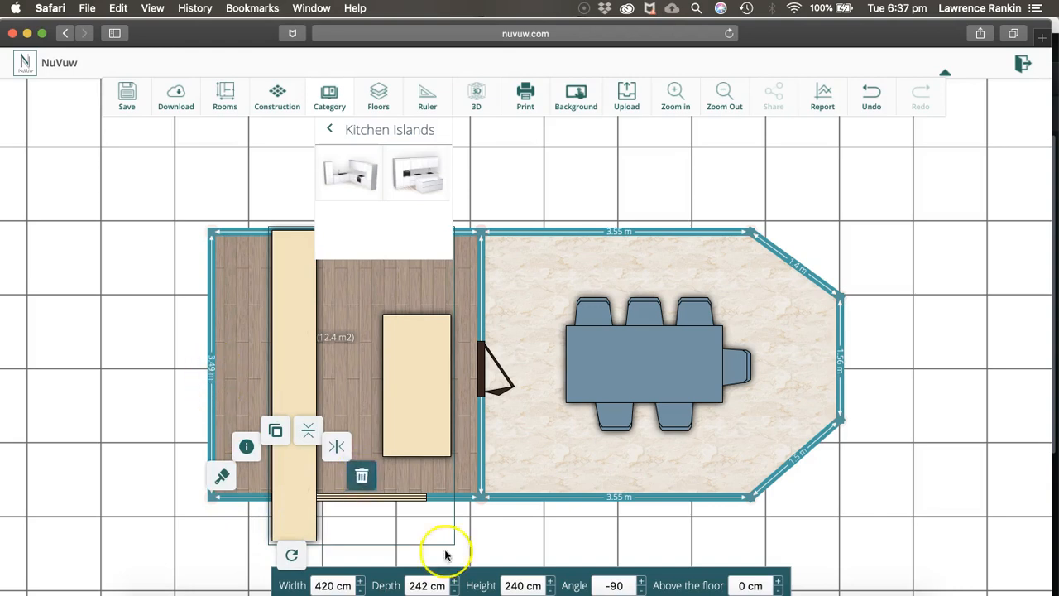
pyautogui.click(322, 583)
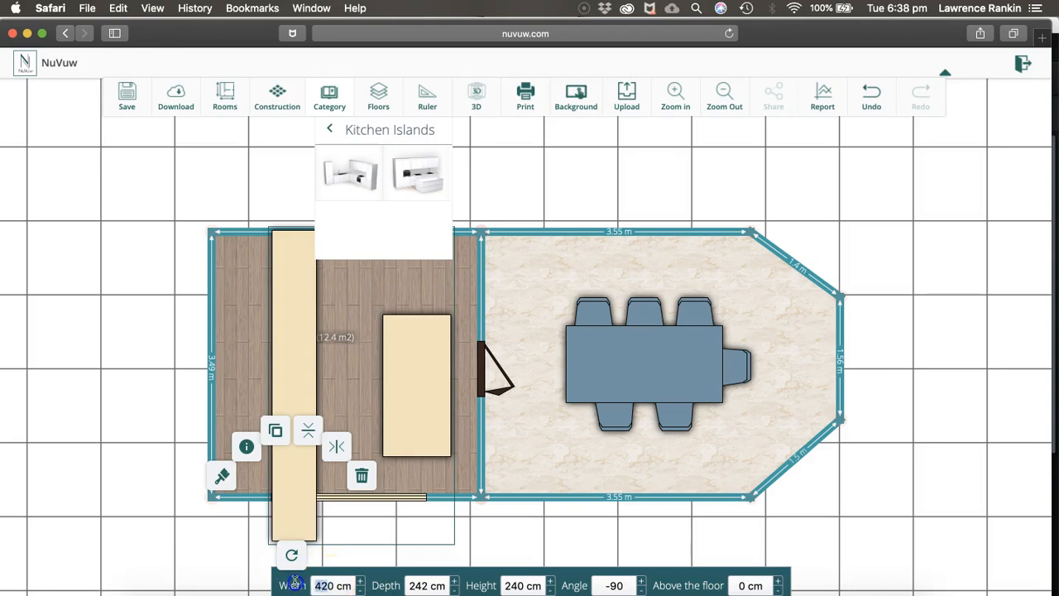
pyautogui.write('300')
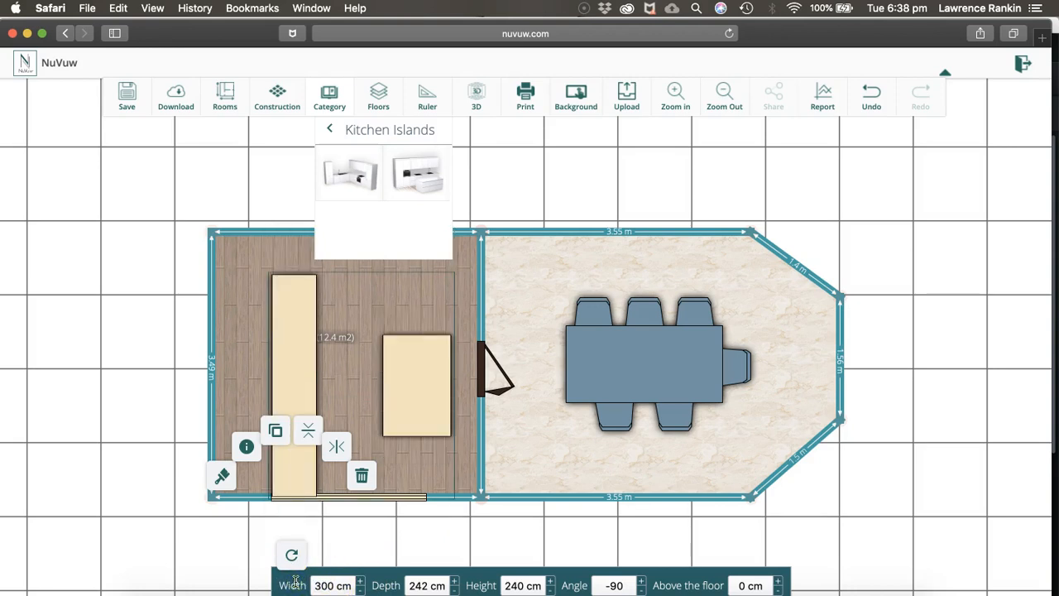
pyautogui.moveTo(303, 367); pyautogui.dragTo(243, 350)
# In the 3D view, colour the second design part of the kitchen island set red-orange (EA4631)
pyautogui.click(474, 107)
pyautogui.scroll(-10, 472, 365)
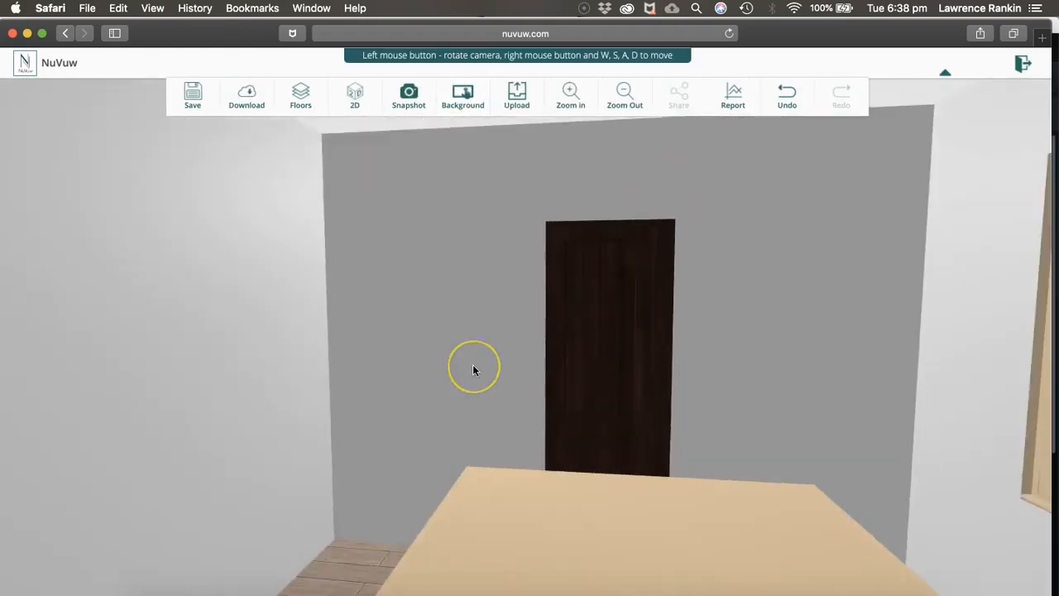
pyautogui.scroll(-3, 474, 368)
pyautogui.moveTo(473, 368); pyautogui.dragTo(460, 486)
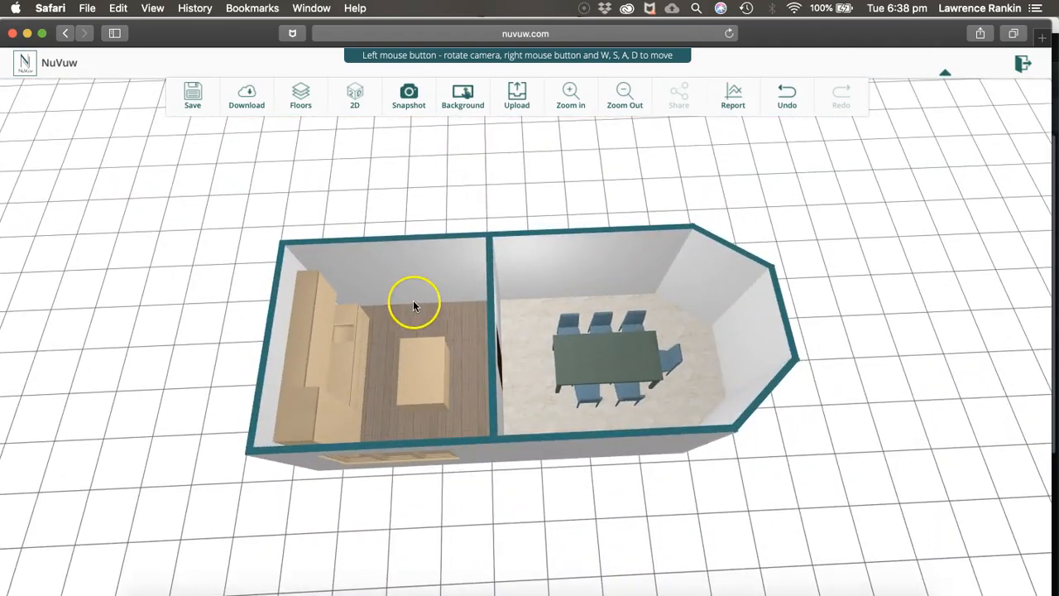
pyautogui.click(346, 368)
pyautogui.click(288, 337)
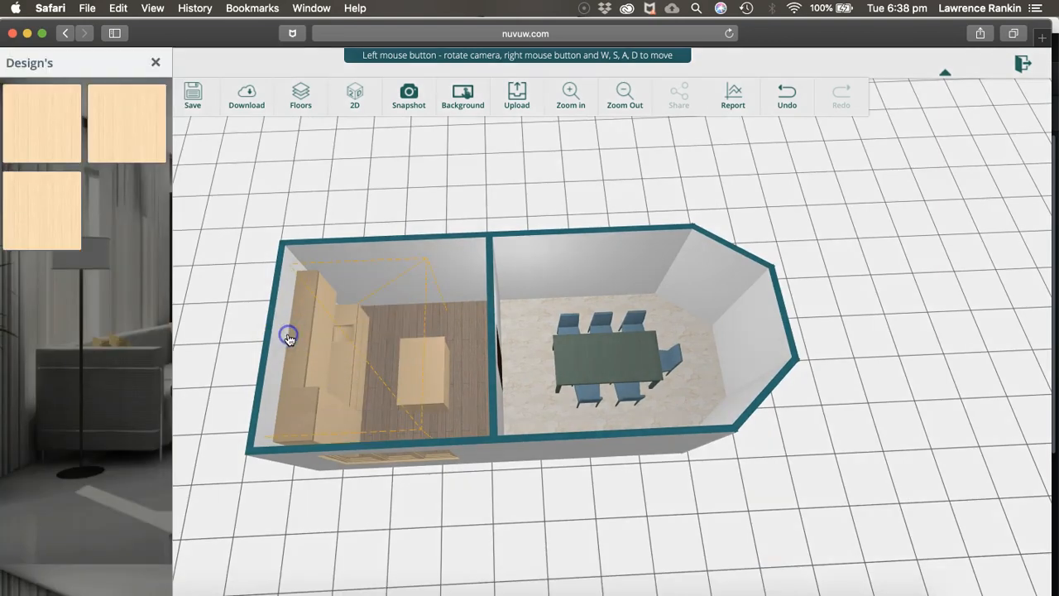
pyautogui.click(126, 128)
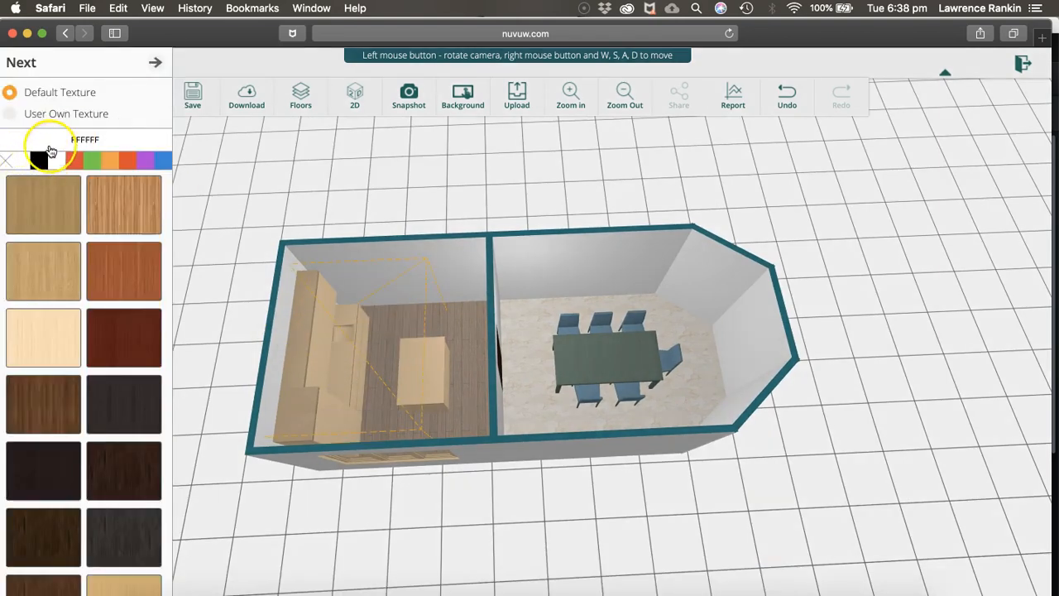
pyautogui.click(7, 163)
pyautogui.click(72, 162)
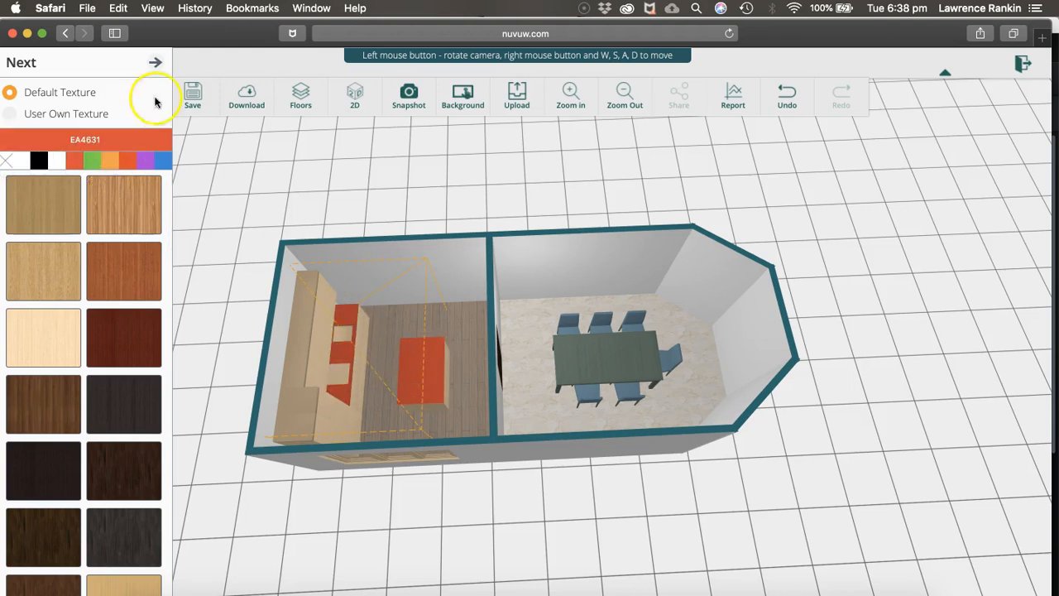
pyautogui.click(155, 65)
# Colour the first design part of the kitchen island set black (000000)
pyautogui.click(68, 109)
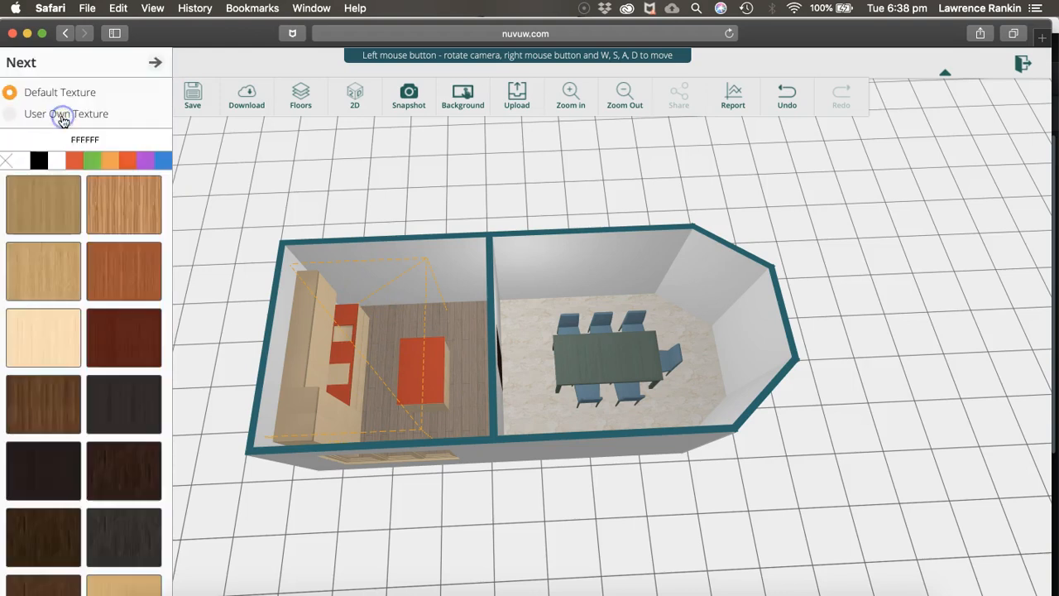
pyautogui.click(39, 165)
pyautogui.click(134, 213)
pyautogui.click(343, 323)
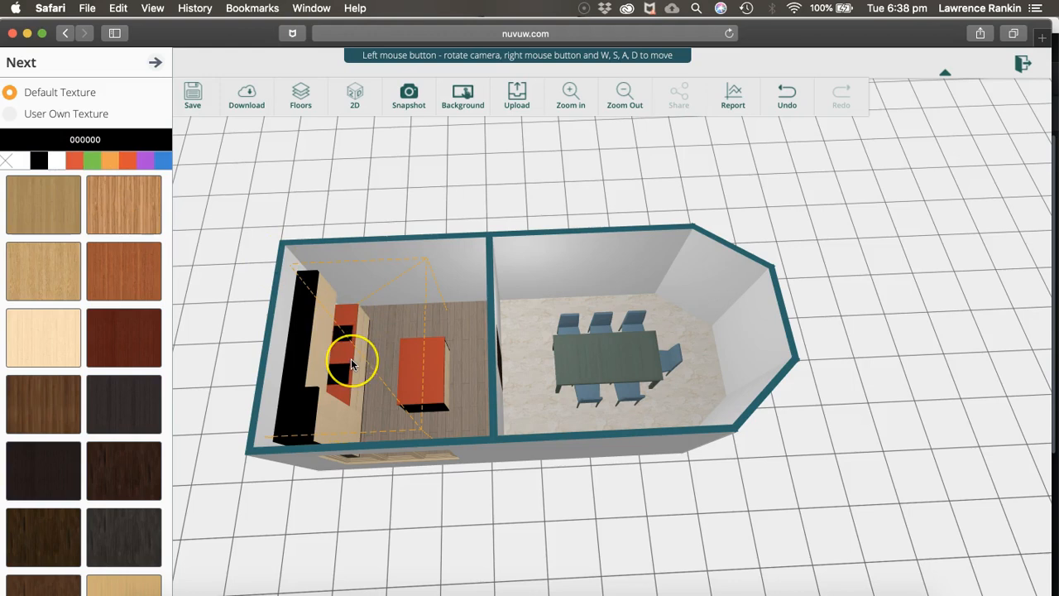
pyautogui.click(155, 63)
# Colour the third design part of the kitchen island set, the cabinet fronts, lime green with a custom colour
pyautogui.click(65, 211)
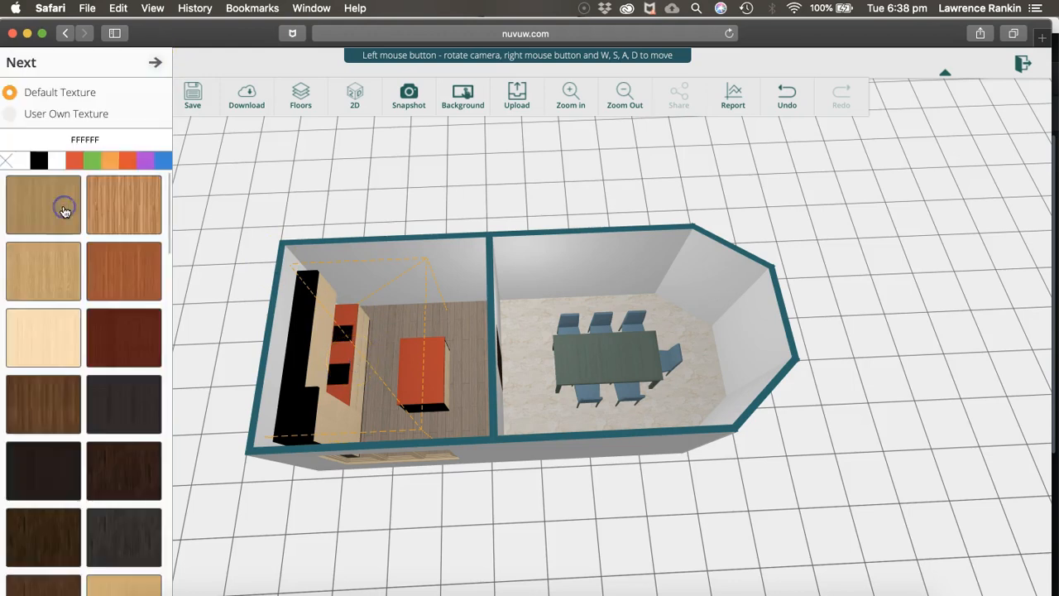
pyautogui.click(11, 166)
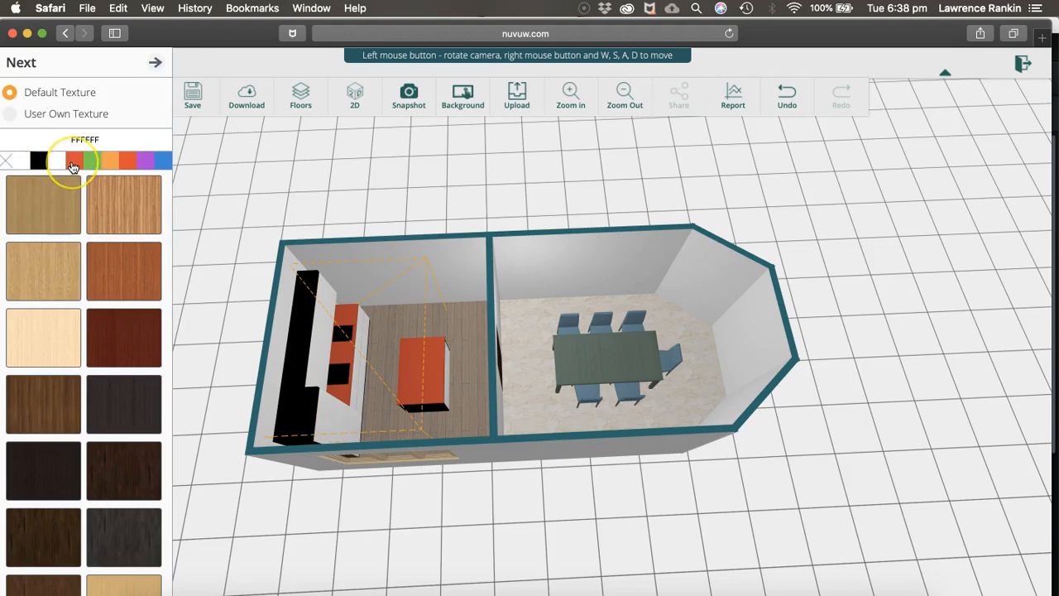
pyautogui.click(73, 165)
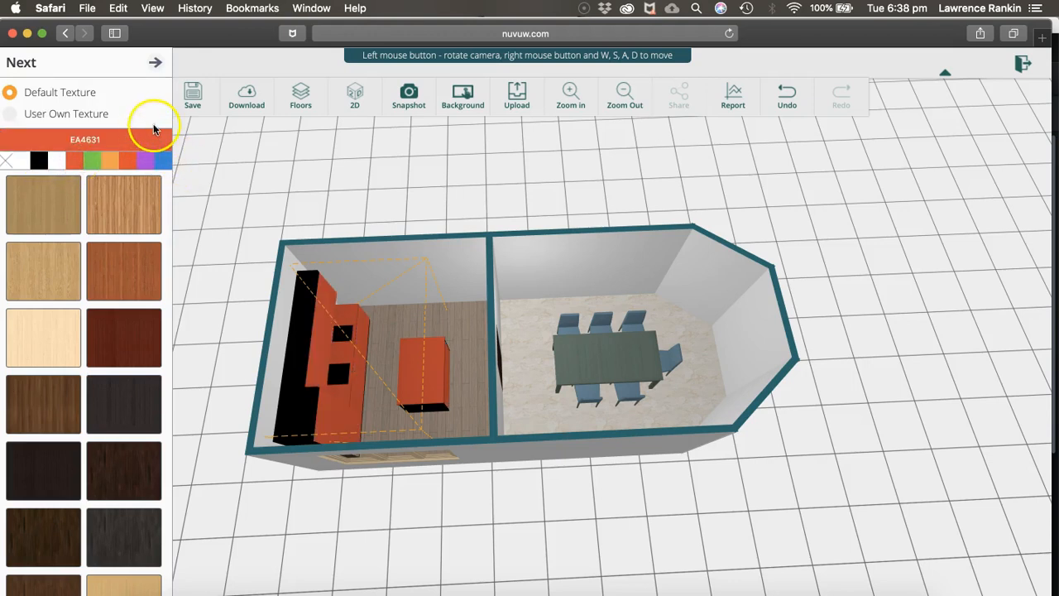
pyautogui.click(116, 140)
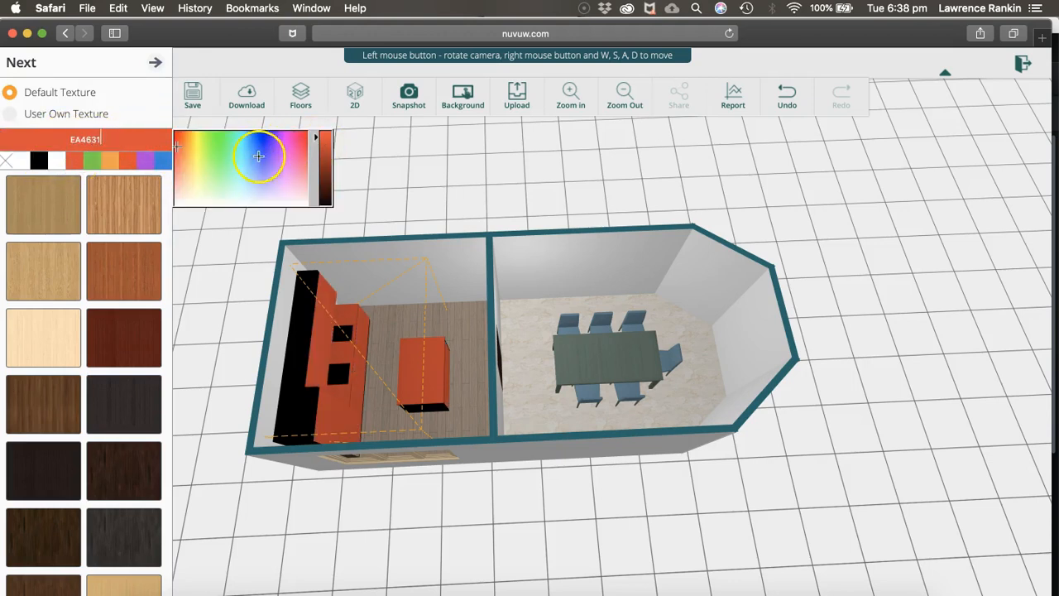
pyautogui.click(273, 154)
pyautogui.click(216, 169)
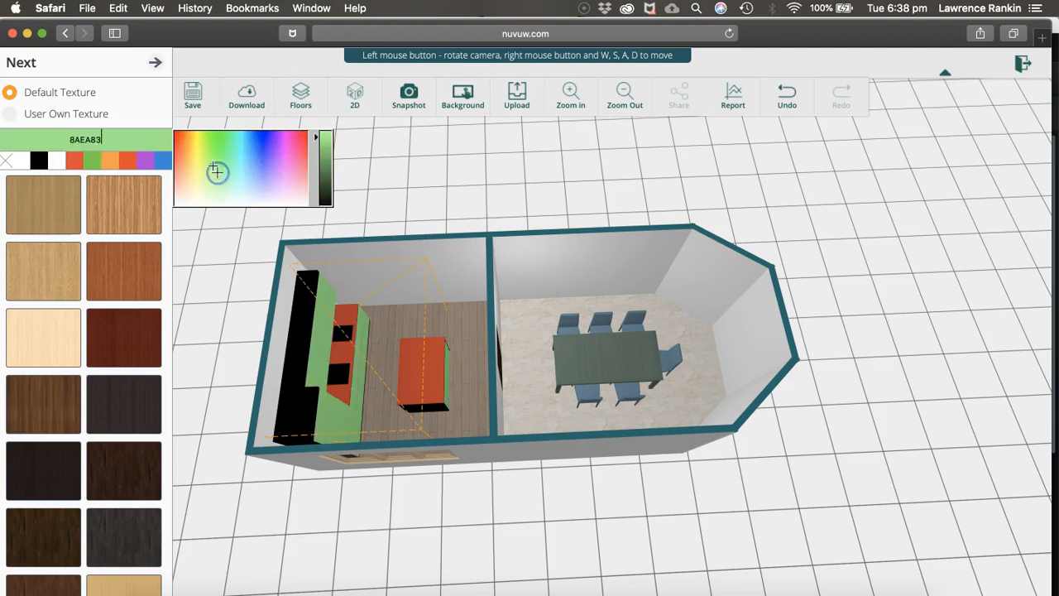
pyautogui.click(435, 175)
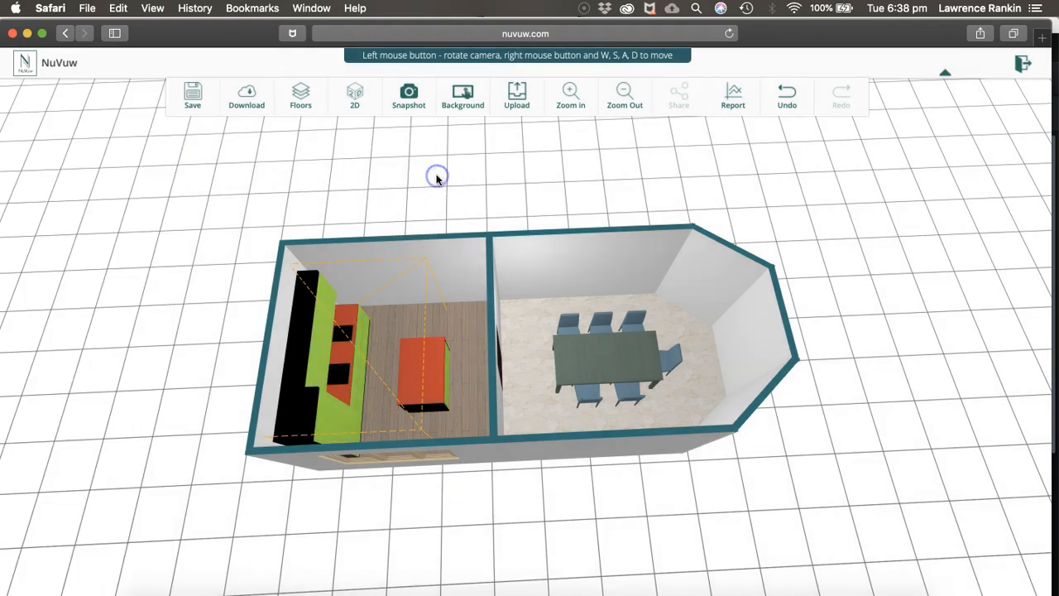
# Hide the 355 cm south wall of the room with the dining table and view its interior in 3D
pyautogui.moveTo(457, 294); pyautogui.dragTo(483, 364)
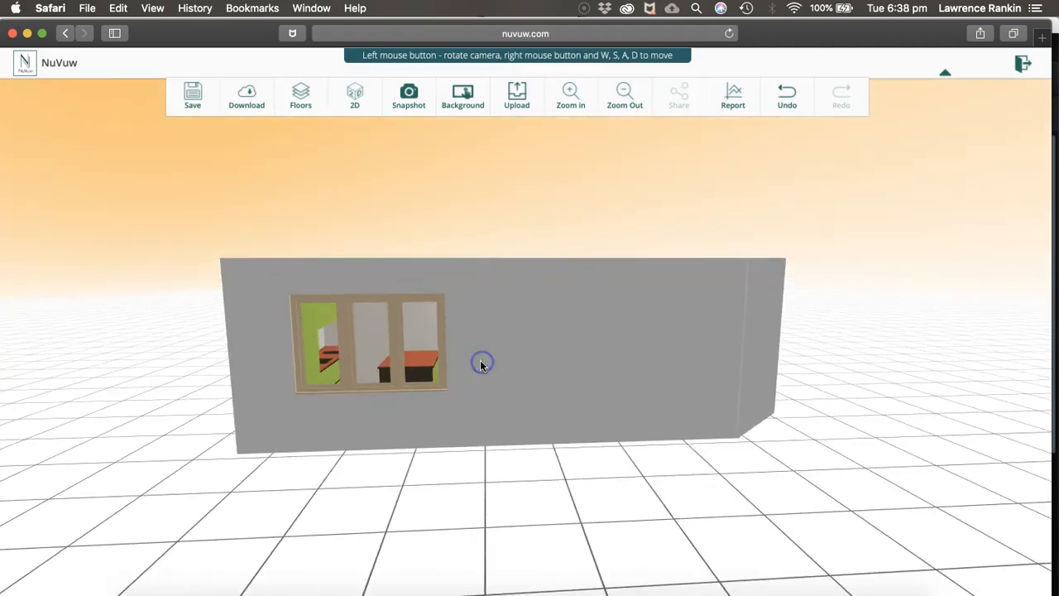
pyautogui.moveTo(480, 365); pyautogui.dragTo(204, 435)
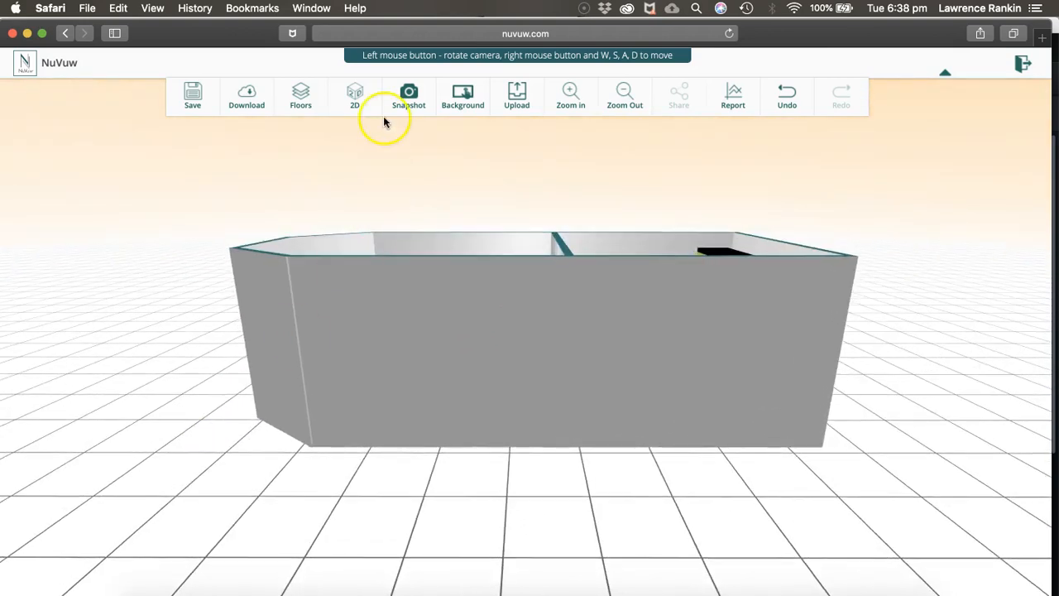
pyautogui.click(355, 101)
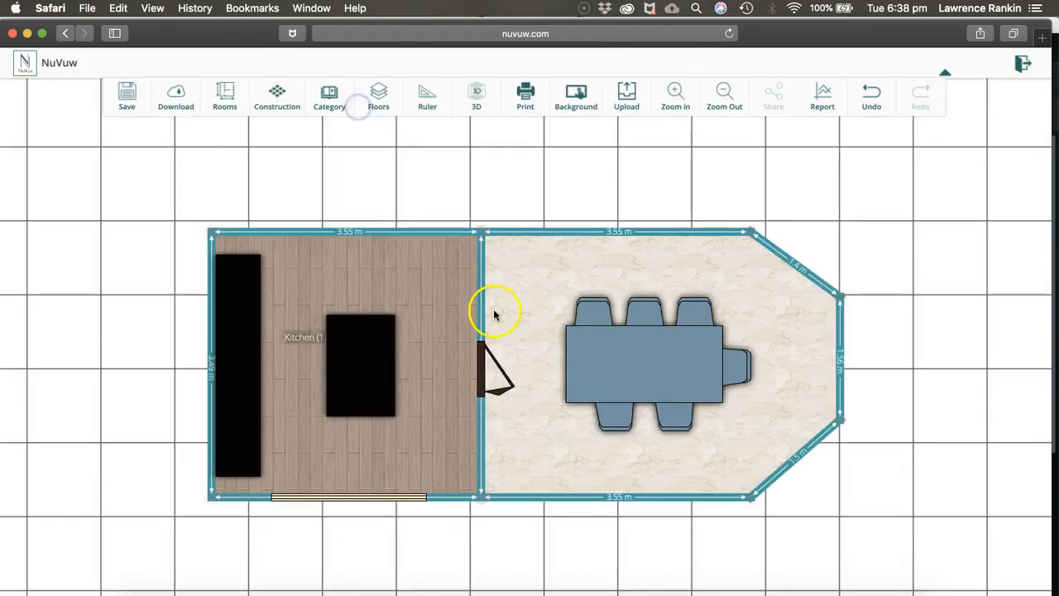
pyautogui.click(610, 498)
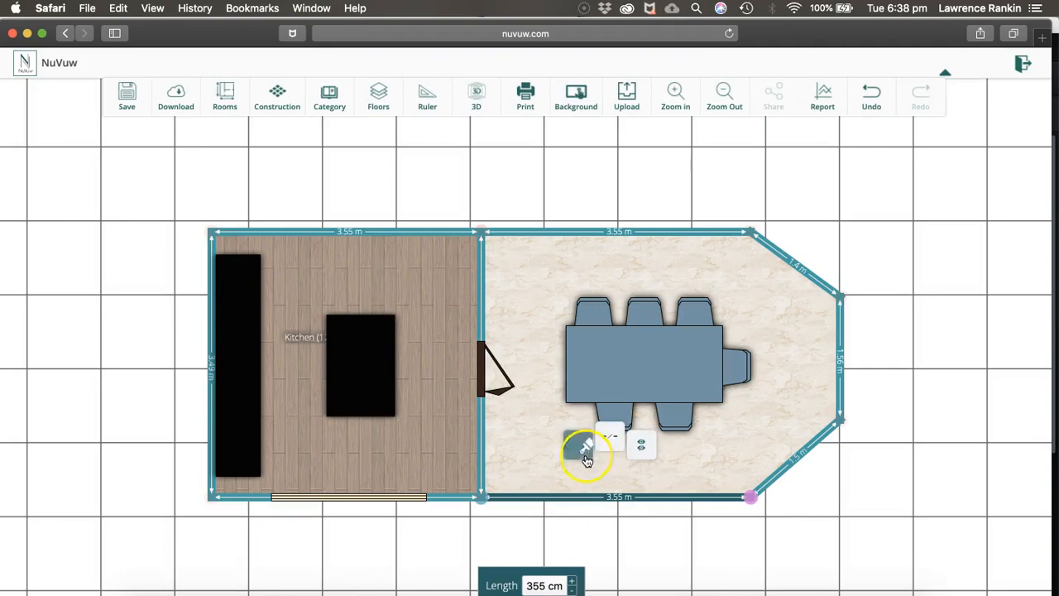
pyautogui.click(643, 447)
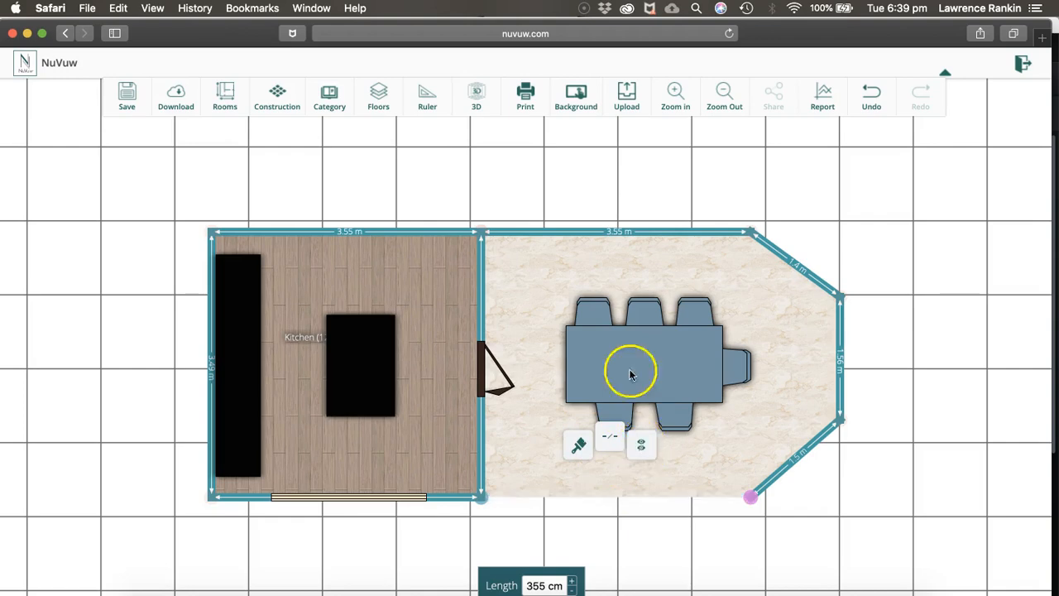
pyautogui.click(477, 109)
pyautogui.moveTo(490, 410); pyautogui.dragTo(882, 378)
pyautogui.moveTo(591, 506); pyautogui.dragTo(650, 506)
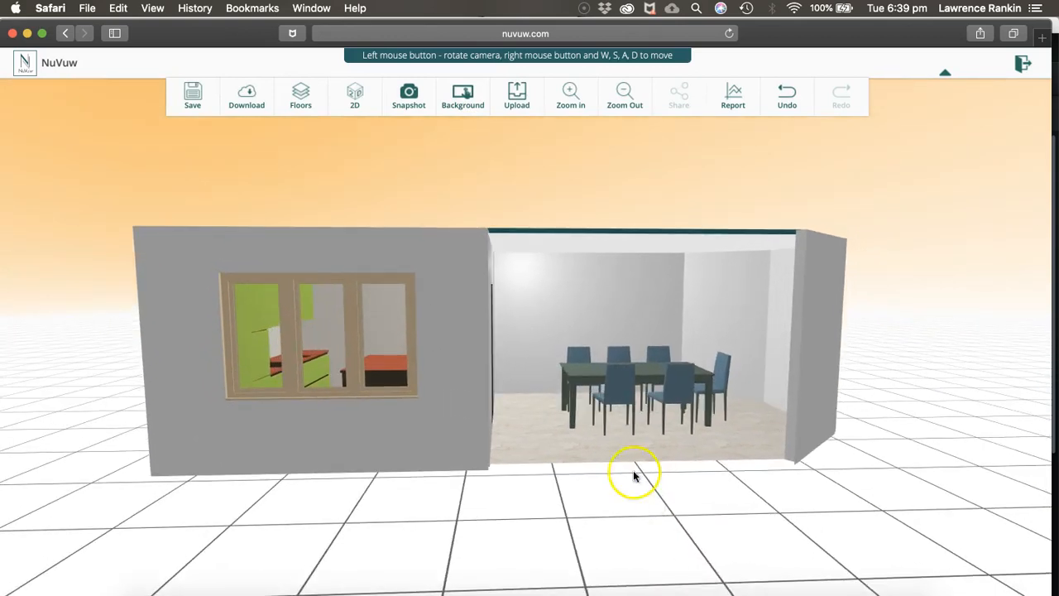
# Apply a light grey textured finish from Wall Design Patterns to the inner north wall behind the dining table
pyautogui.click(609, 298)
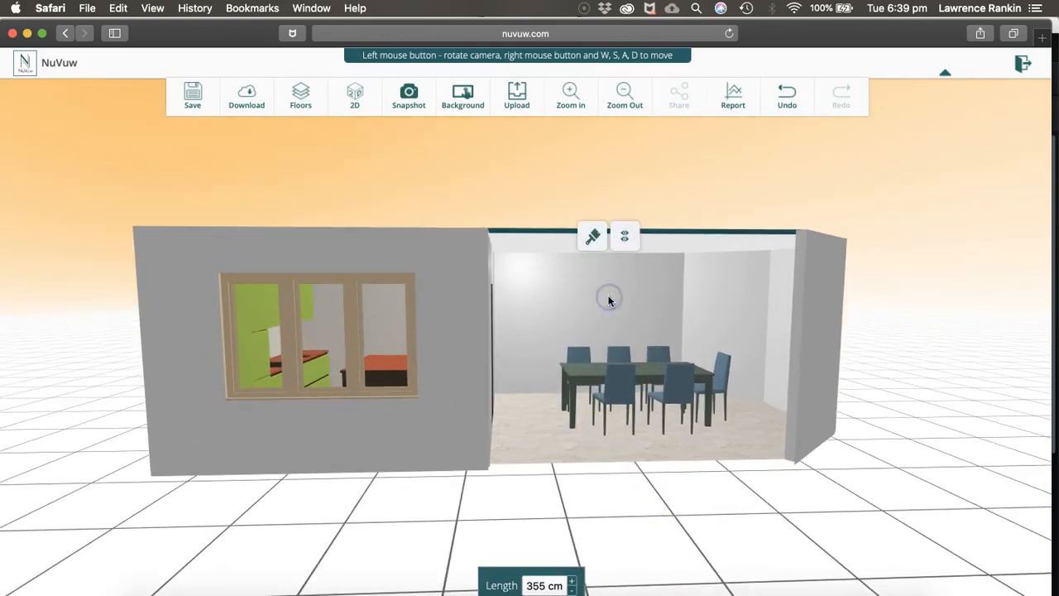
pyautogui.click(591, 240)
pyautogui.click(86, 177)
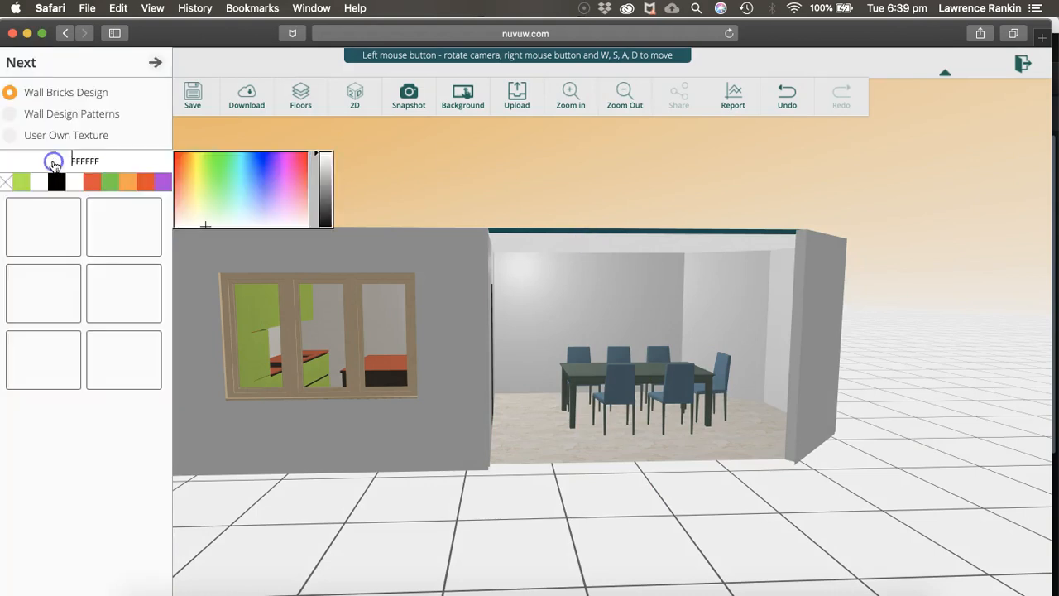
pyautogui.click(23, 183)
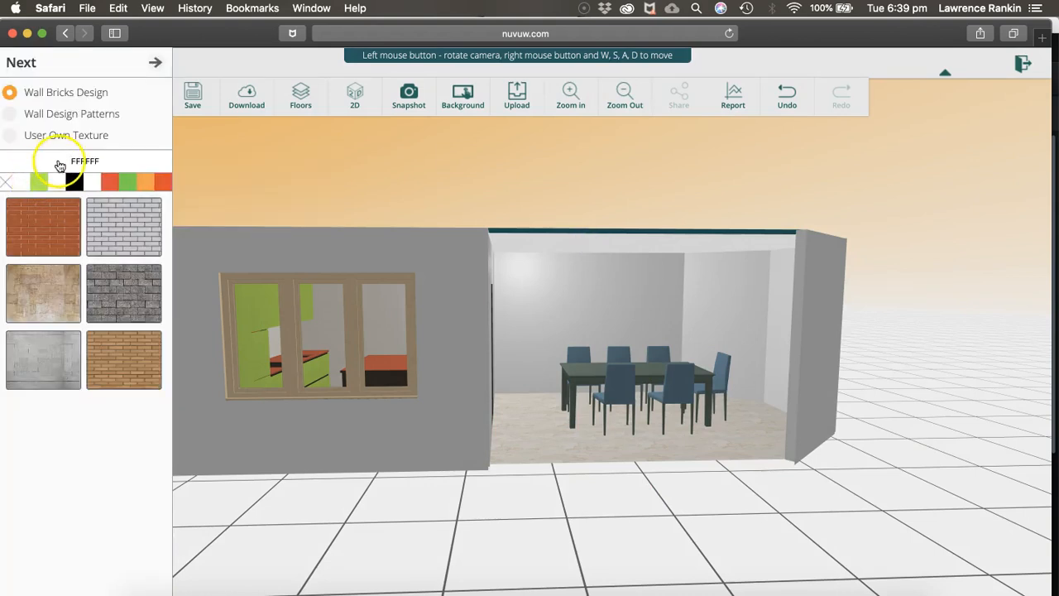
pyautogui.click(58, 116)
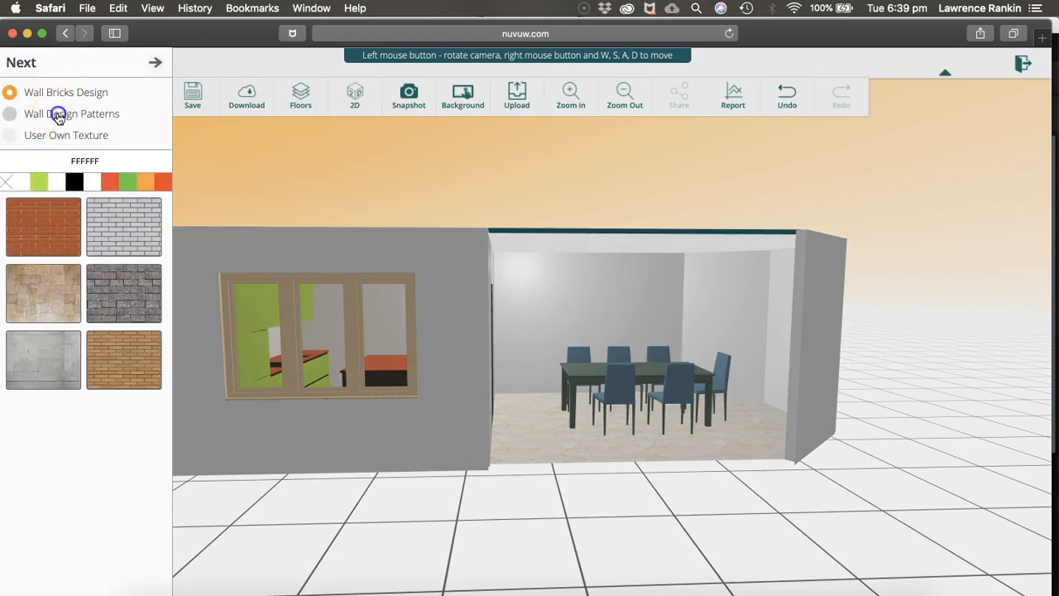
pyautogui.click(142, 436)
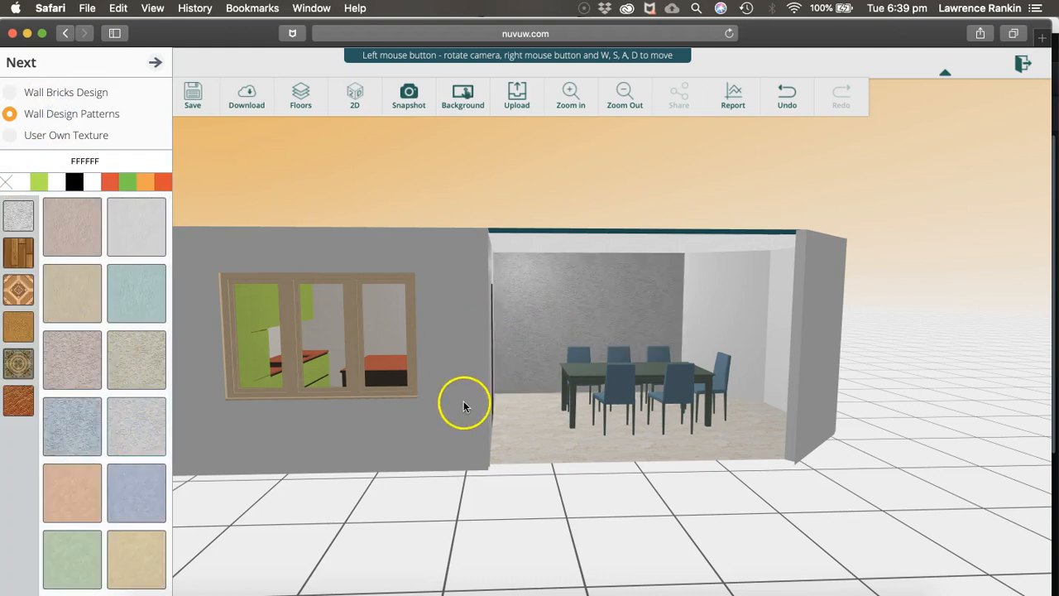
# Finish the inner north wall behind the dining table with the white brick texture from Wall Bricks Design
pyautogui.click(33, 96)
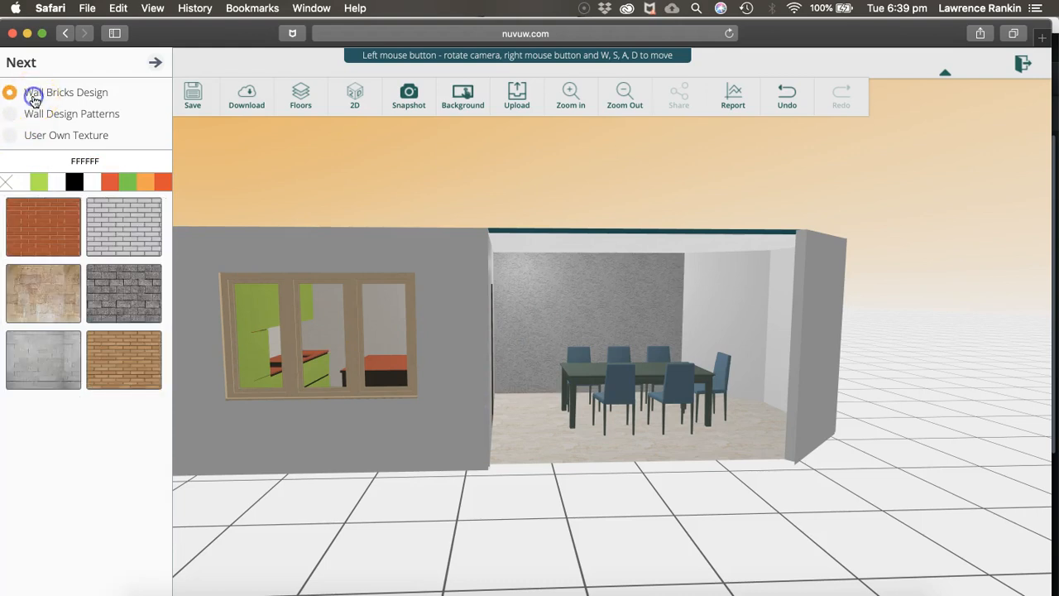
pyautogui.click(126, 236)
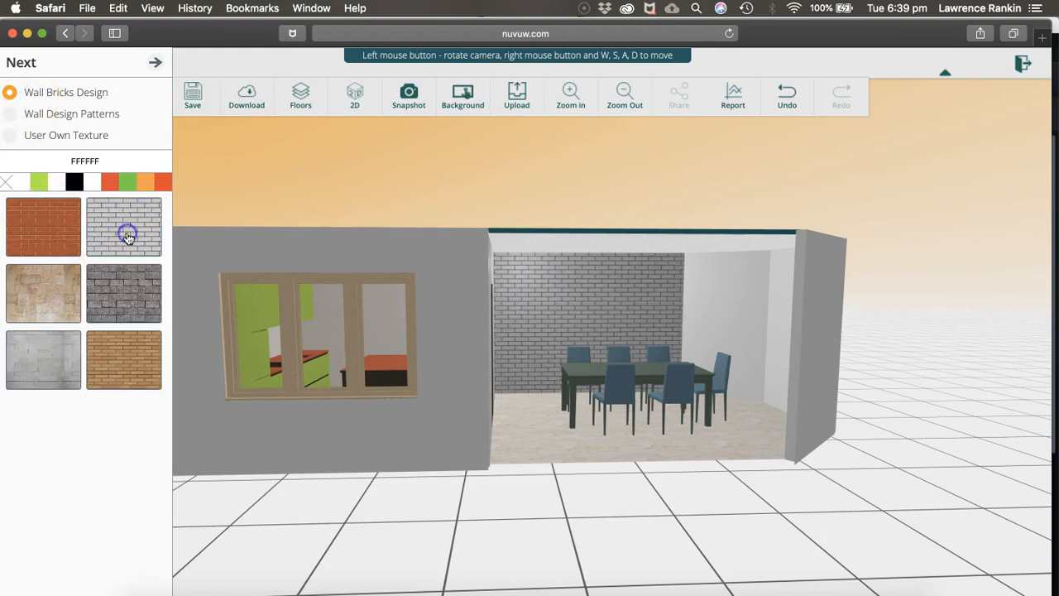
pyautogui.click(56, 139)
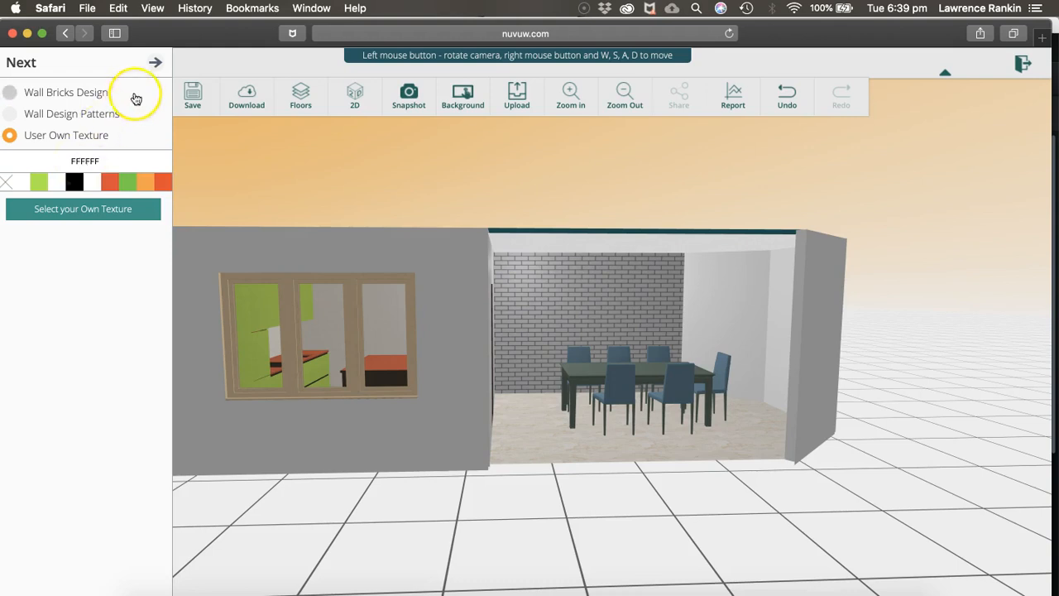
pyautogui.click(154, 63)
# In the 2D plan, hide the north wall of the rectangular kitchen and inspect the kitchen in 3D
pyautogui.click(303, 451)
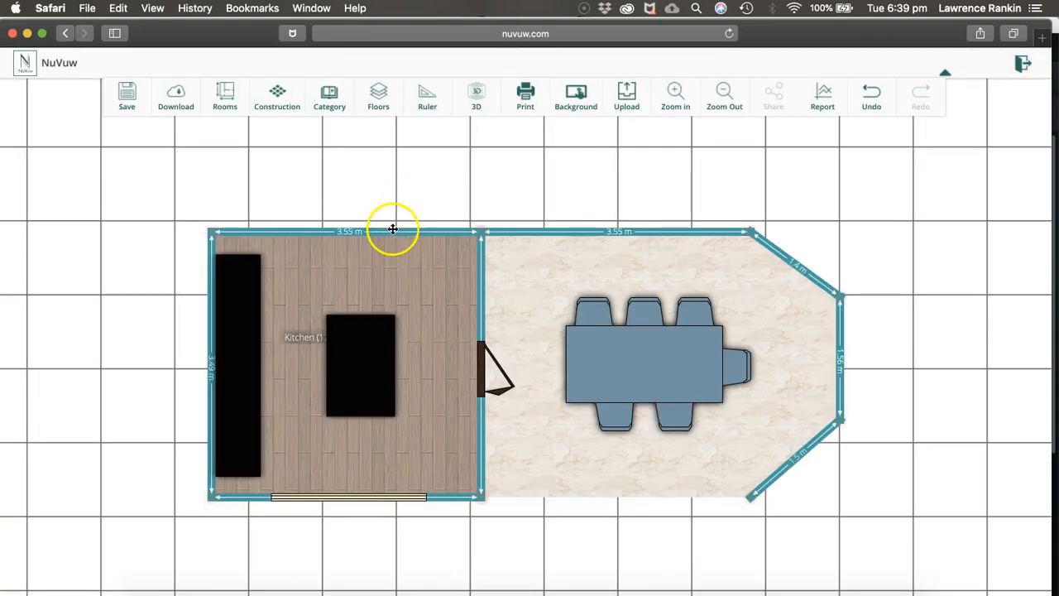
pyautogui.click(391, 234)
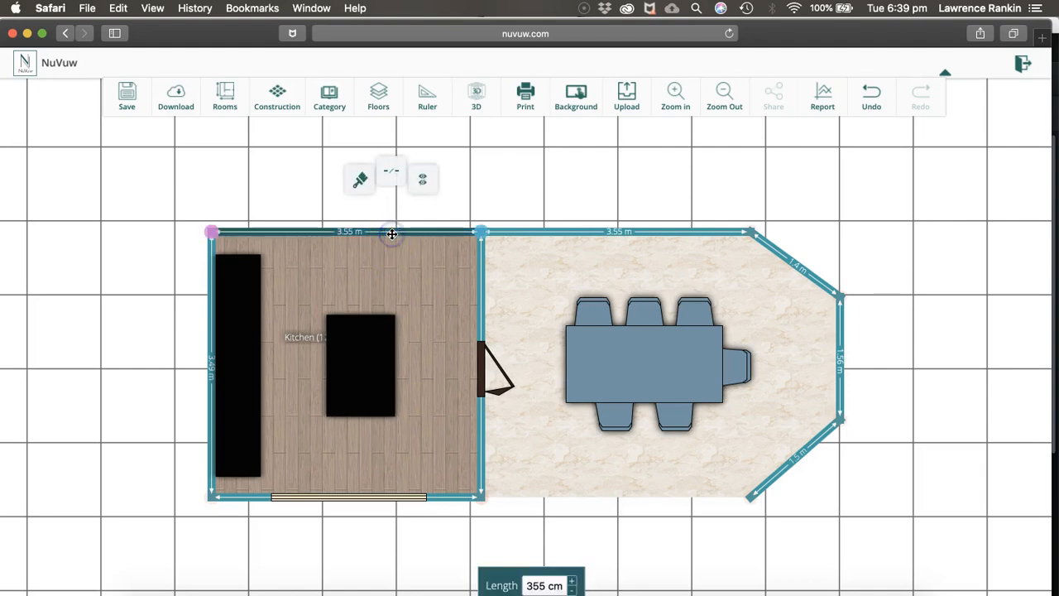
pyautogui.click(422, 184)
pyautogui.click(485, 98)
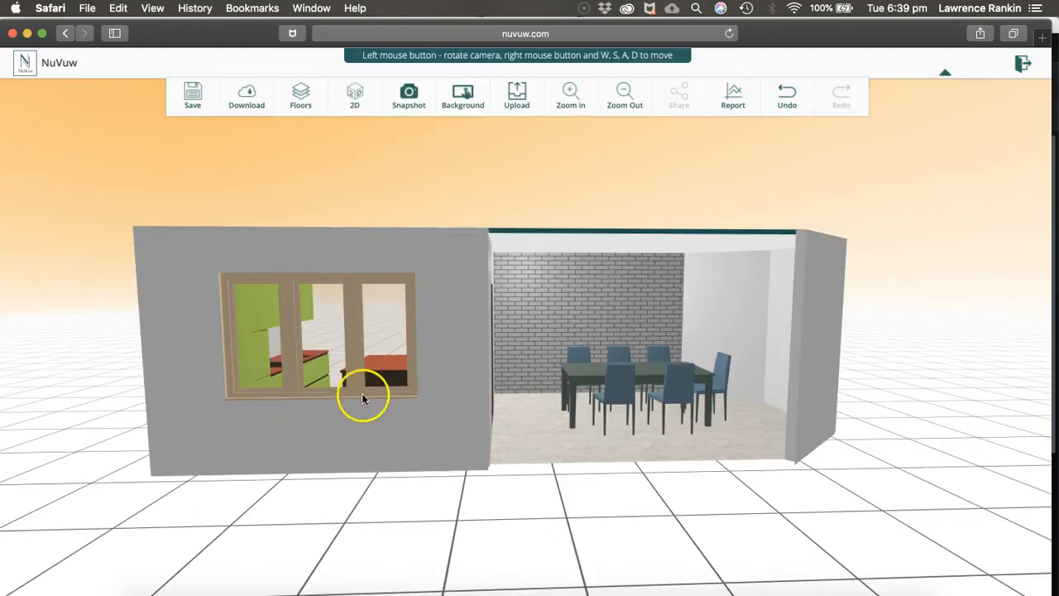
pyautogui.moveTo(361, 397); pyautogui.dragTo(572, 486)
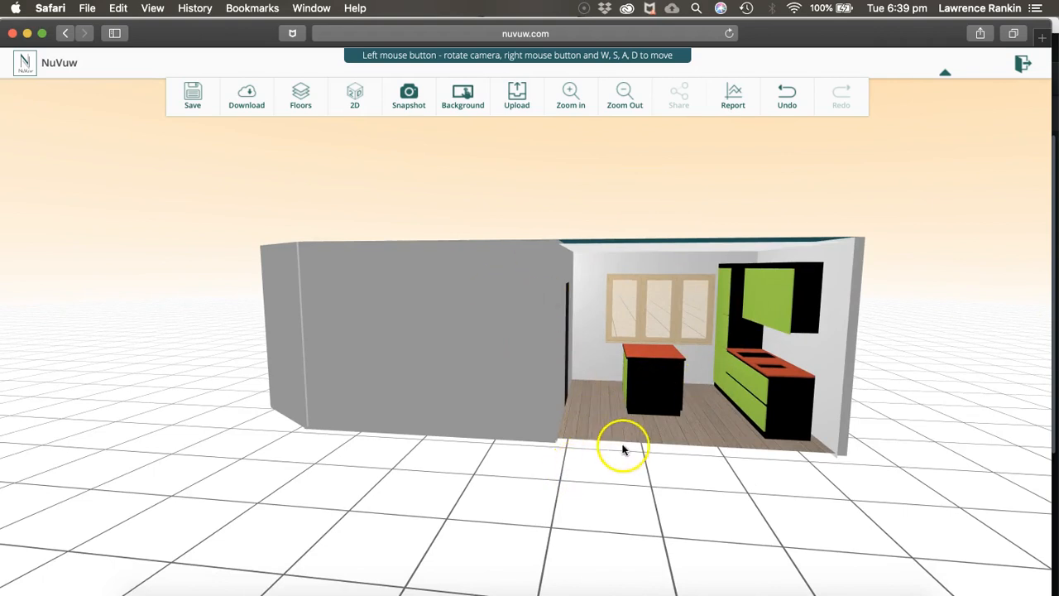
pyautogui.moveTo(692, 506); pyautogui.dragTo(256, 511)
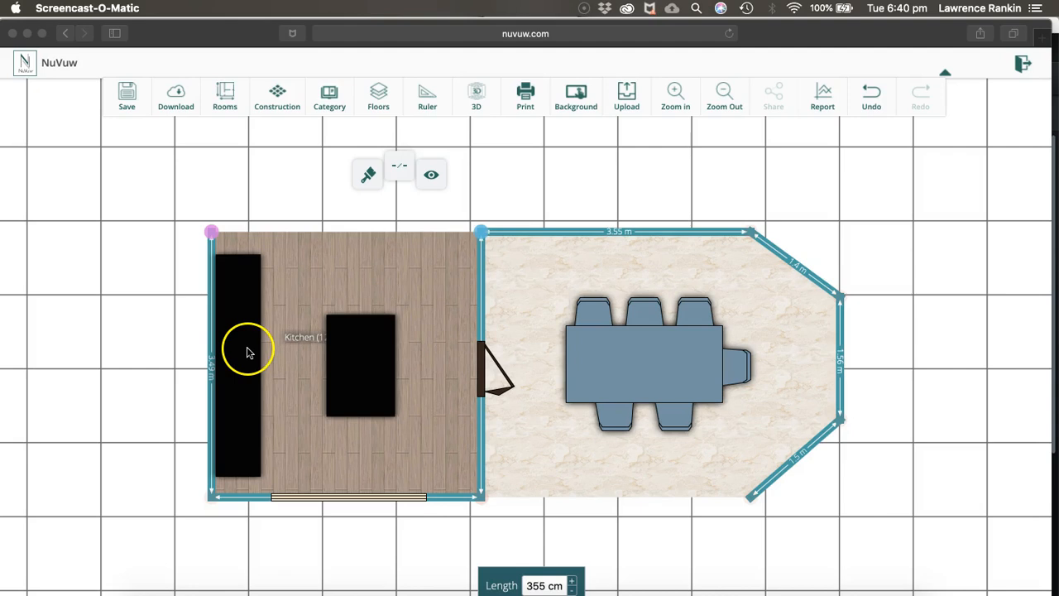
# In the 2D plan, show the hidden south wall of the dining area and north wall of the rectangular kitchen again
pyautogui.click(638, 497)
pyautogui.click(638, 495)
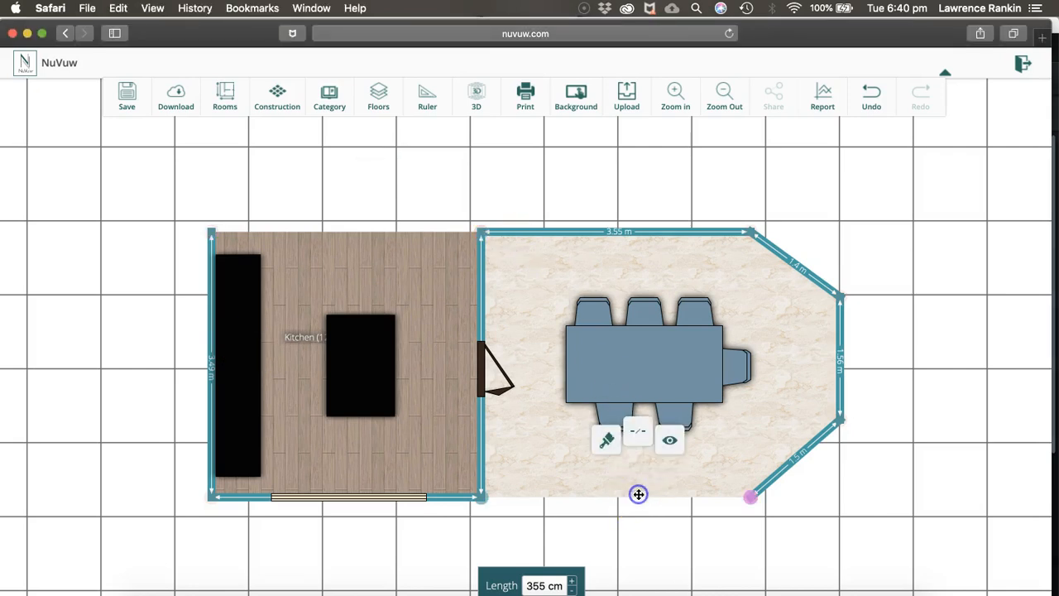
pyautogui.click(670, 439)
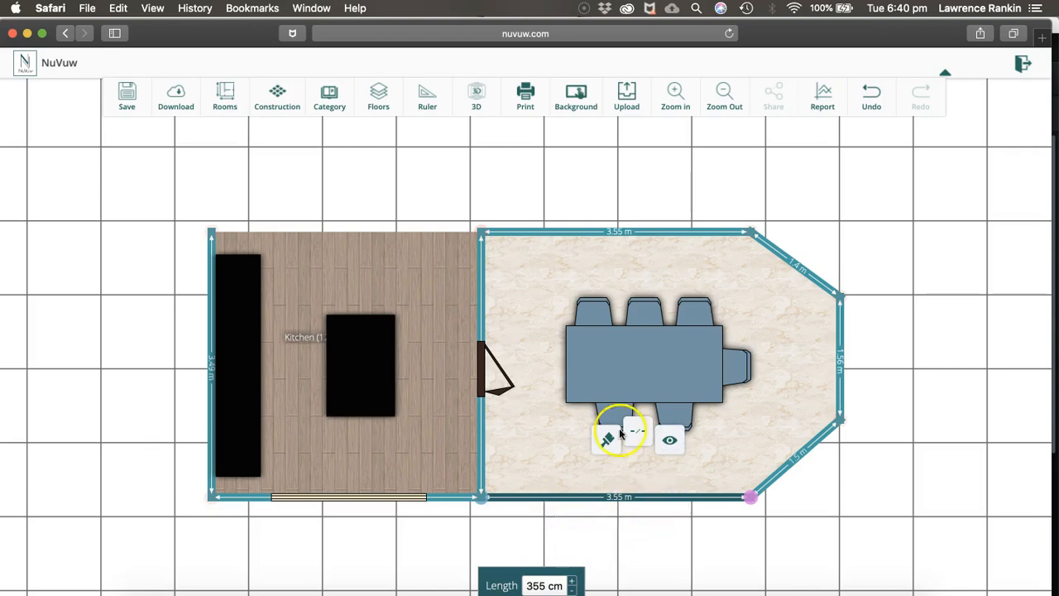
pyautogui.click(333, 233)
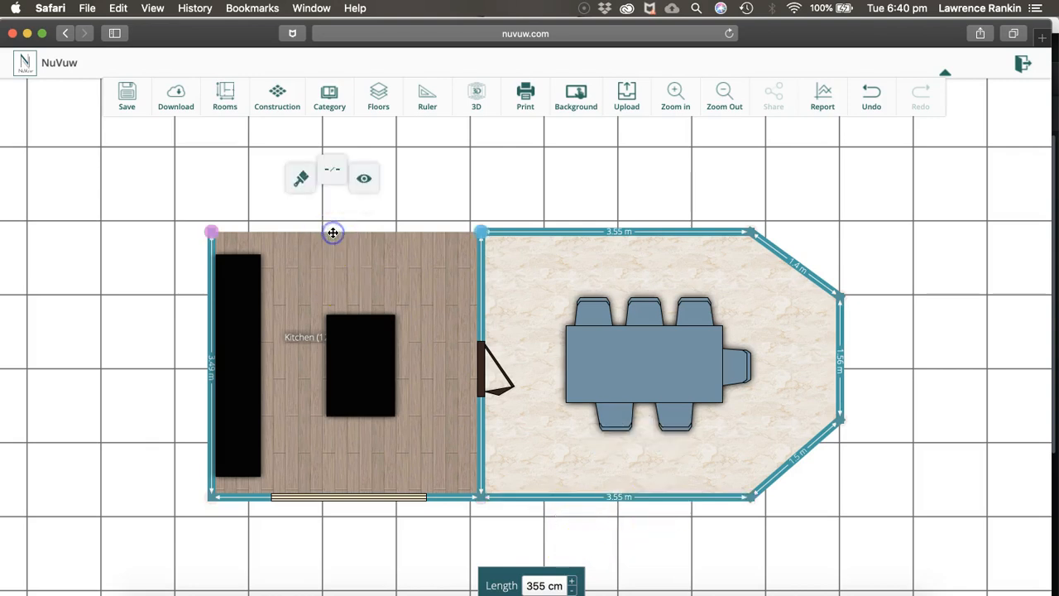
pyautogui.click(366, 193)
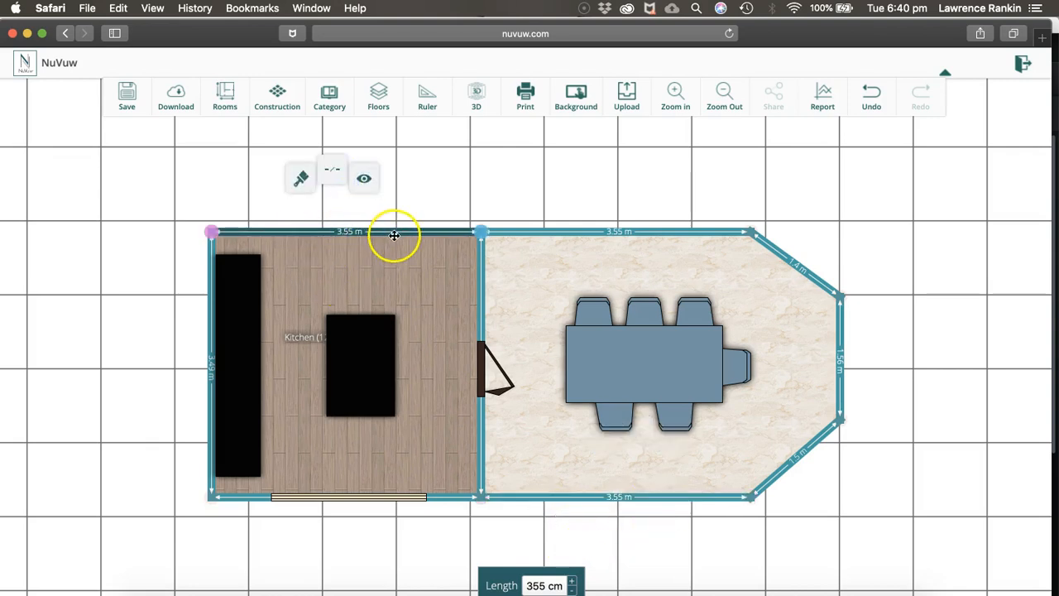
# In 3D, apply the white brick texture to the outside walls of the room with the dining table, and return to the 2D plan
pyautogui.click(478, 96)
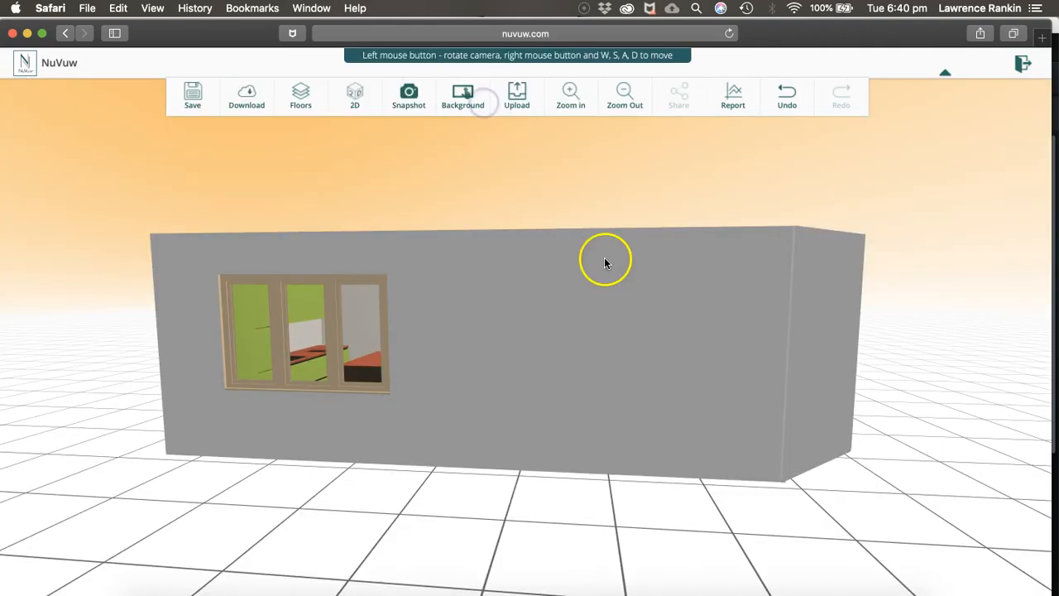
pyautogui.moveTo(746, 325); pyautogui.dragTo(750, 350)
pyautogui.click(676, 340)
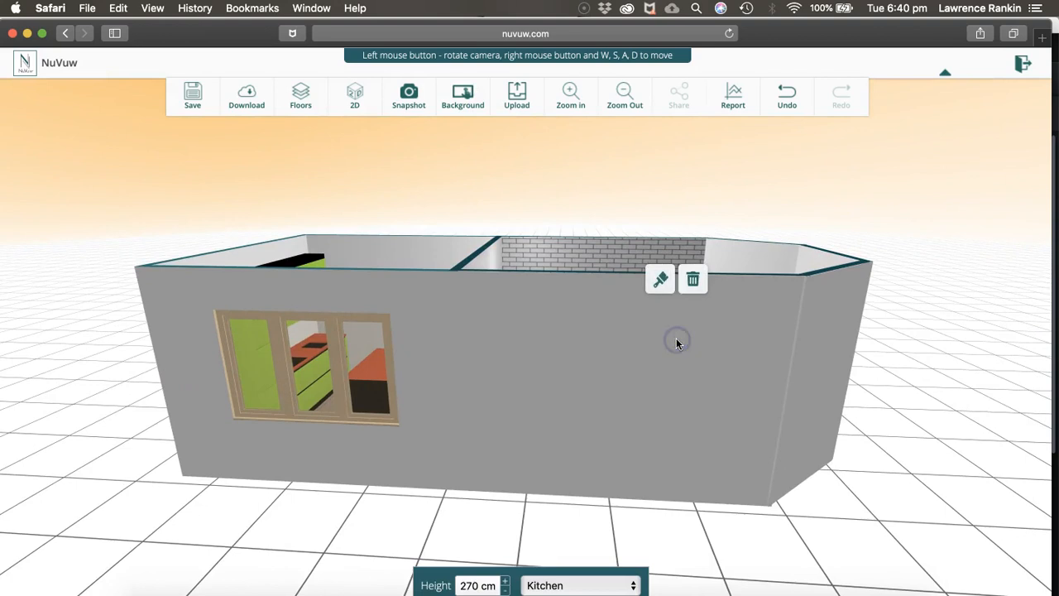
pyautogui.click(663, 279)
pyautogui.click(137, 156)
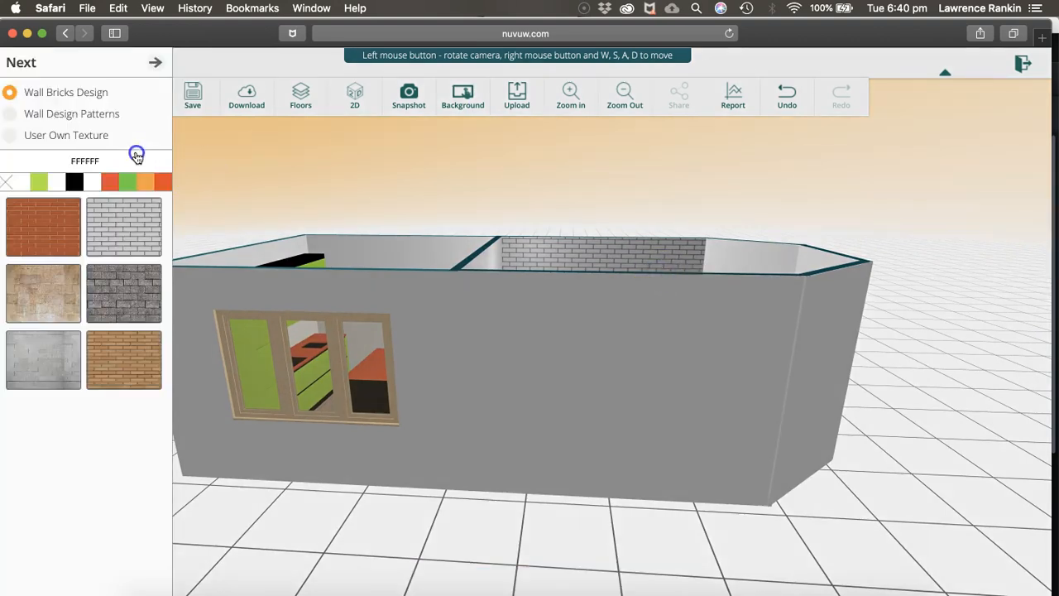
pyautogui.click(141, 217)
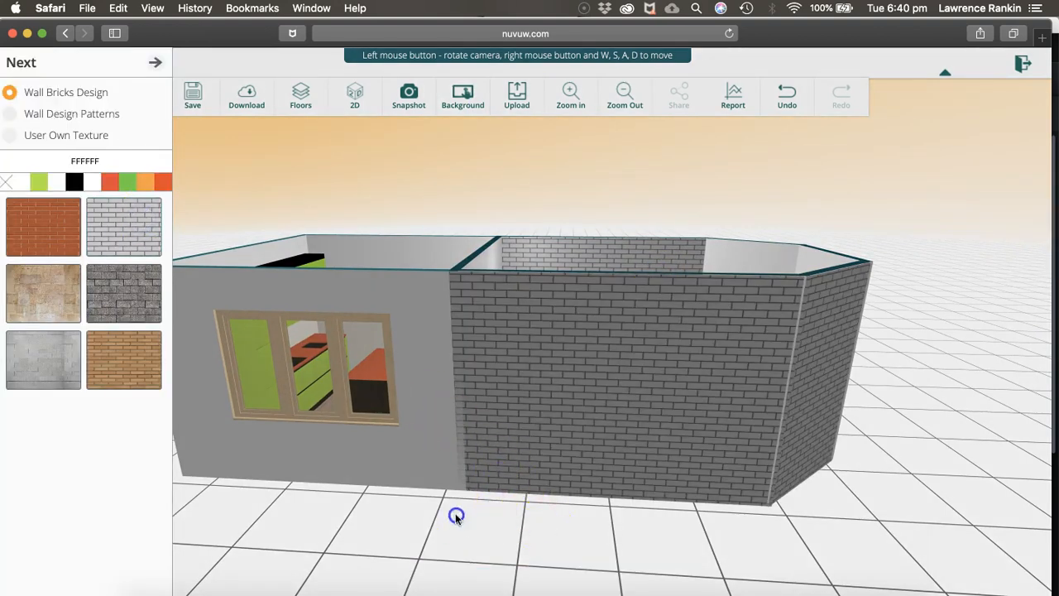
pyautogui.click(392, 508)
pyautogui.moveTo(392, 508); pyautogui.dragTo(310, 508)
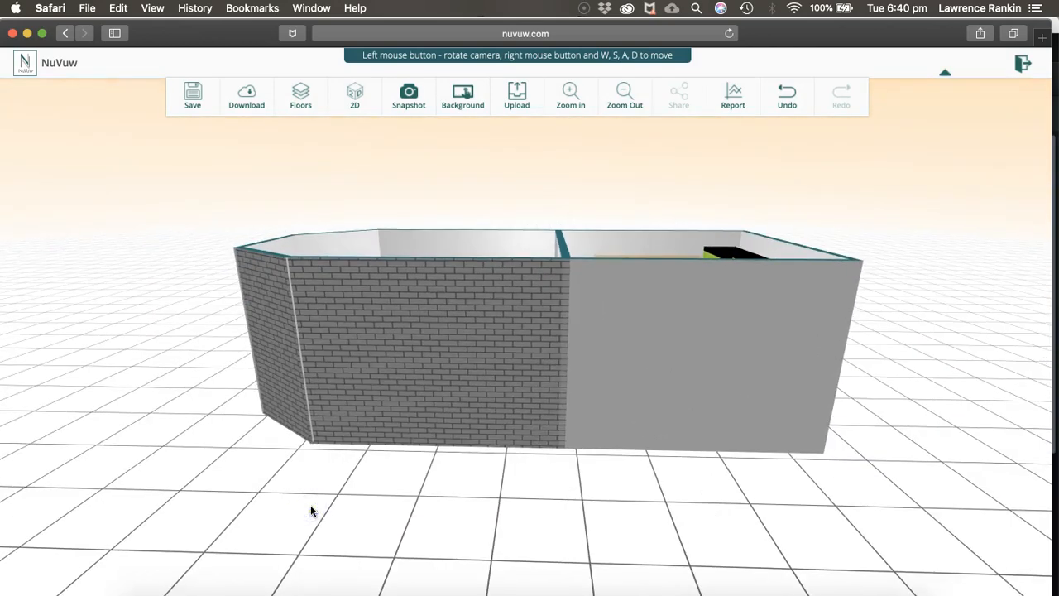
pyautogui.click(397, 347)
pyautogui.click(454, 483)
pyautogui.click(355, 95)
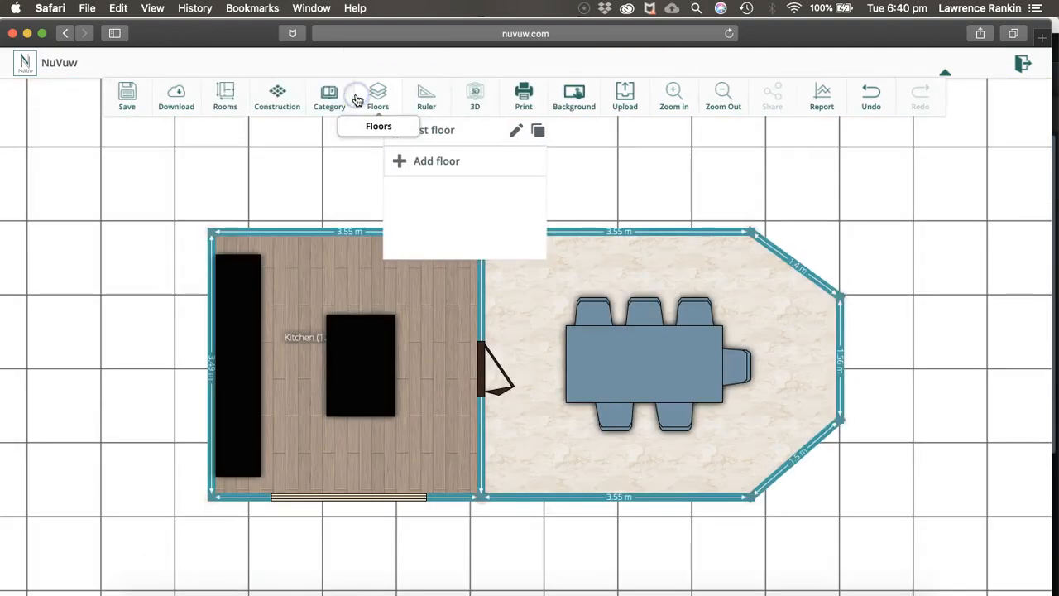
# Look through the available room shapes, construction elements such as windows, roofs and fireplaces, and furnishing categories from Kitchen to Inclusive Design Solutions
pyautogui.click(225, 96)
pyautogui.click(277, 150)
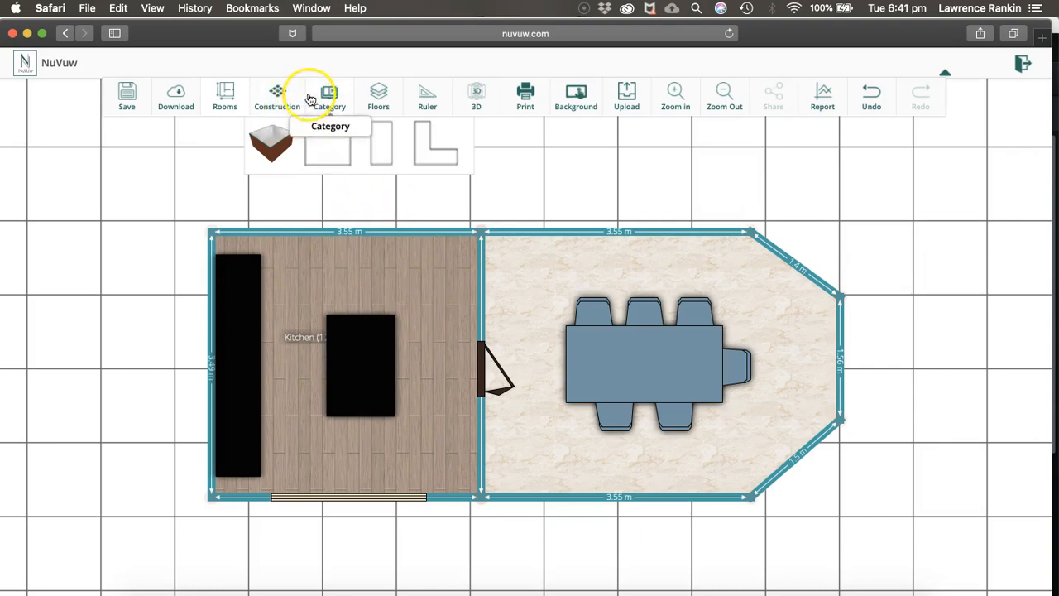
pyautogui.click(283, 101)
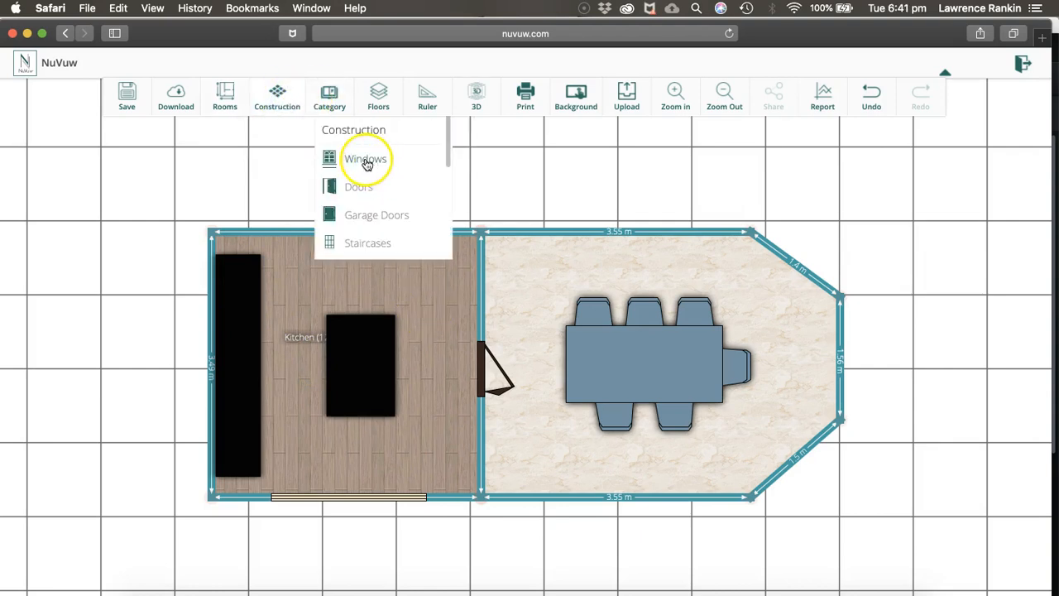
pyautogui.scroll(-3, 381, 224)
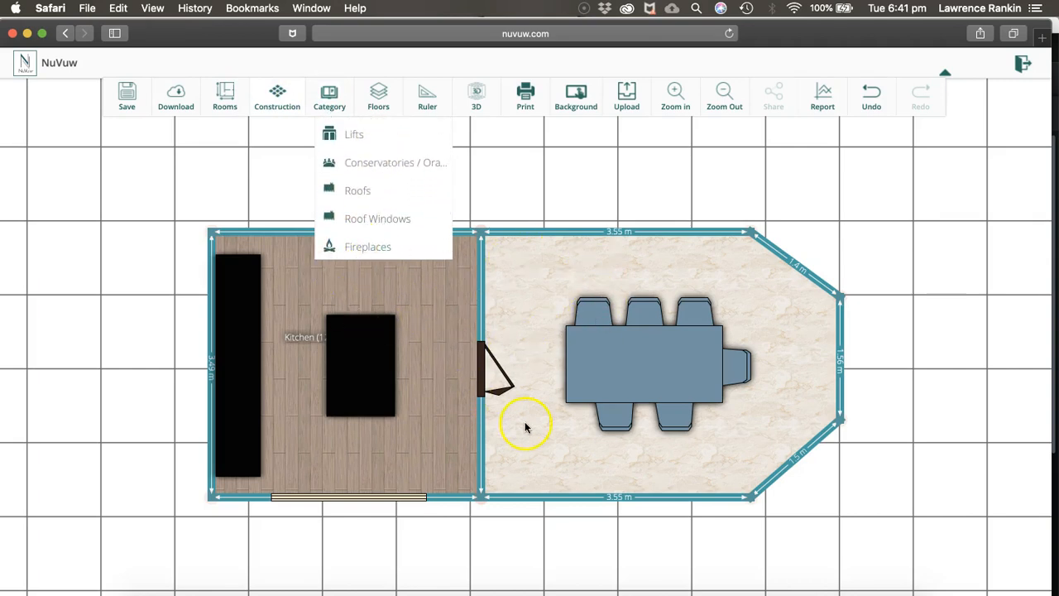
pyautogui.click(328, 90)
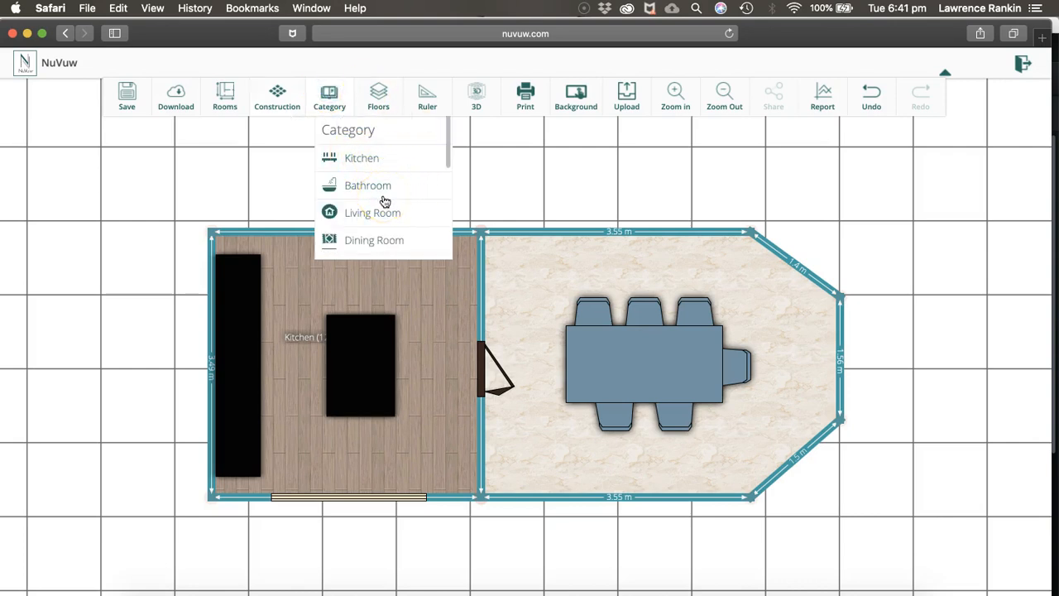
pyautogui.scroll(-3, 384, 201)
pyautogui.scroll(-4, 385, 201)
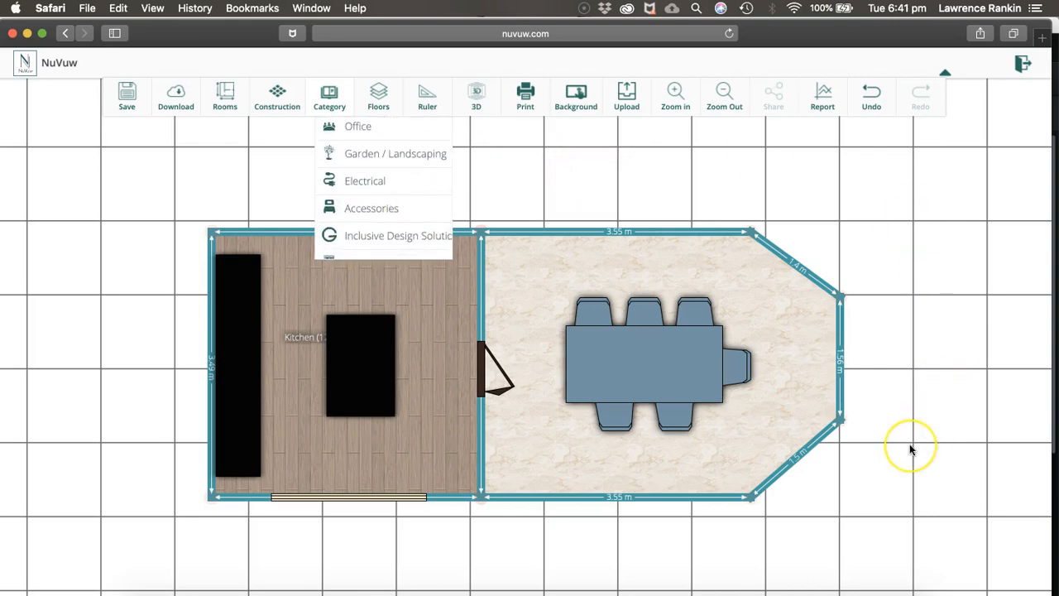
pyautogui.scroll(-5, 909, 449)
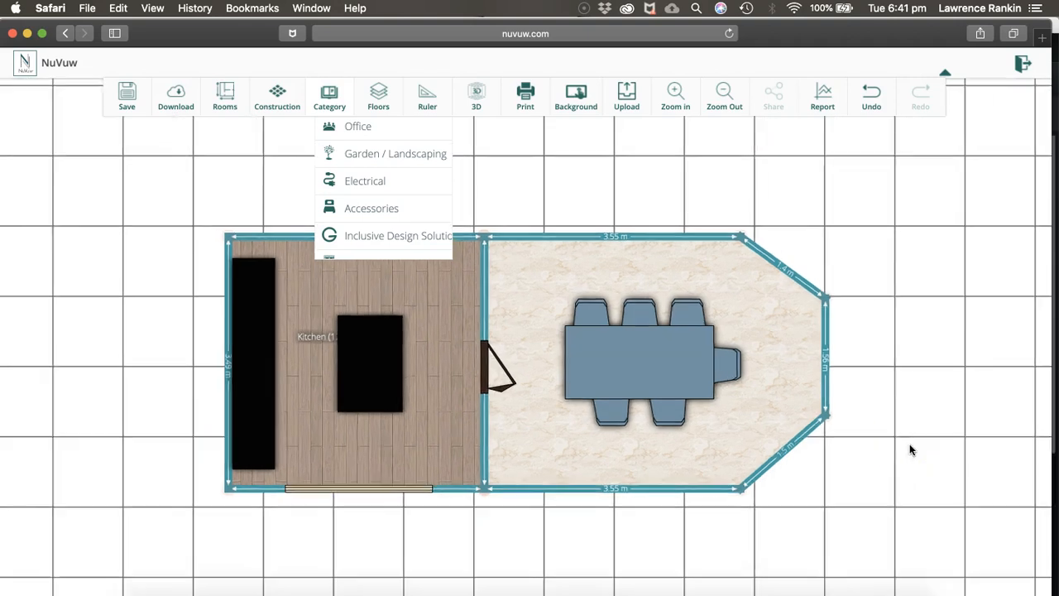